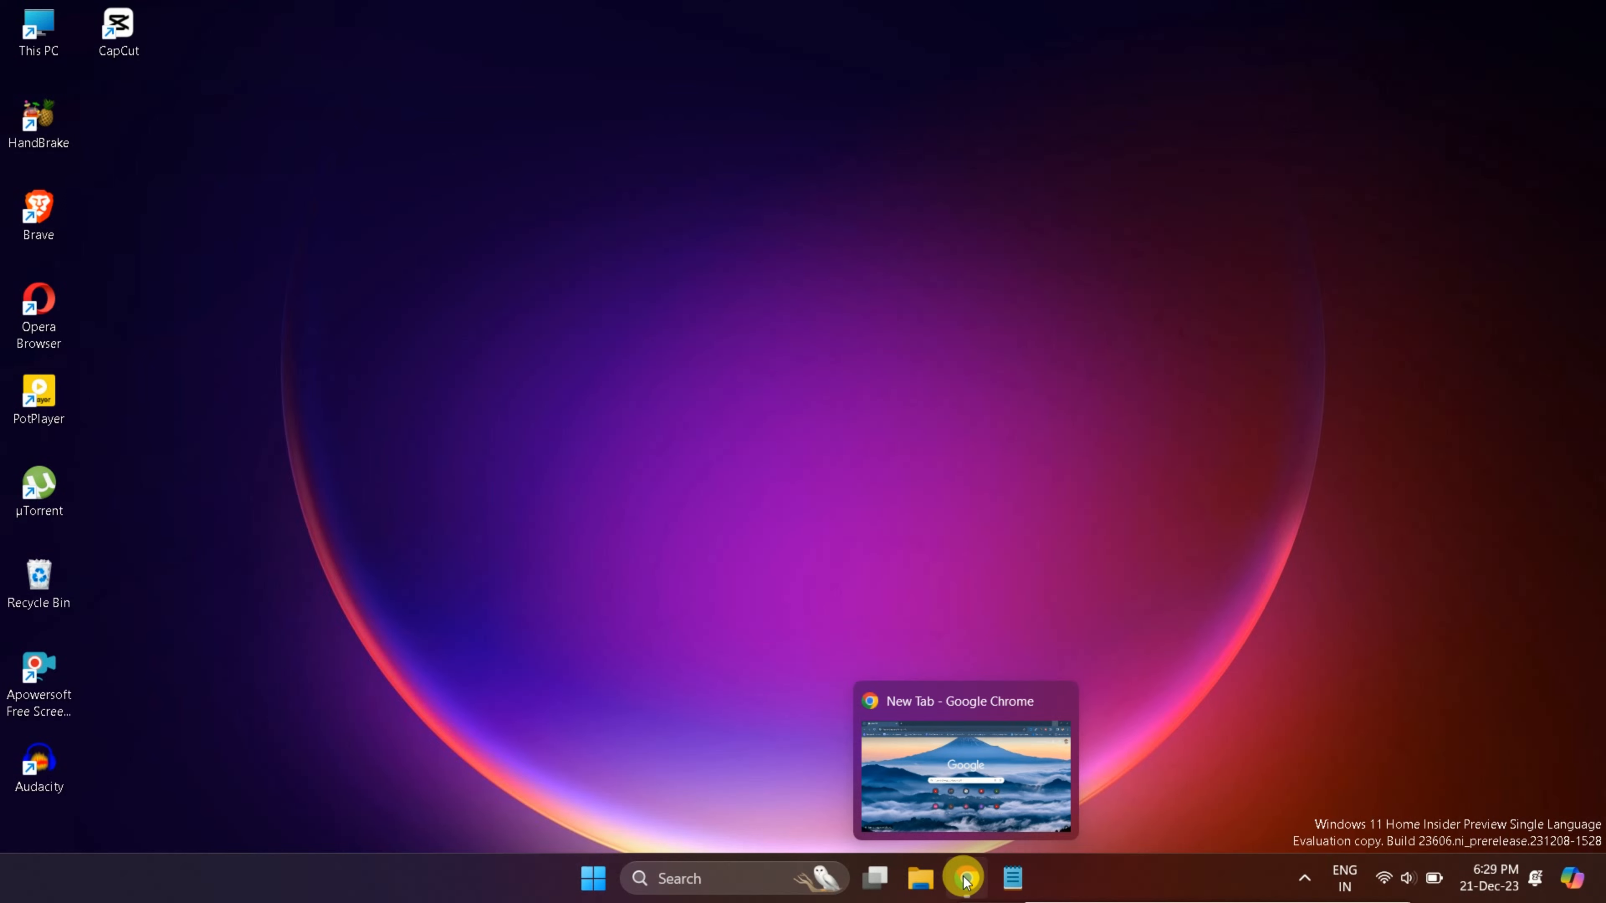
Open Chrome, search Google for "my ip" and check the public IP address shown in the results.
left_click(965, 880)
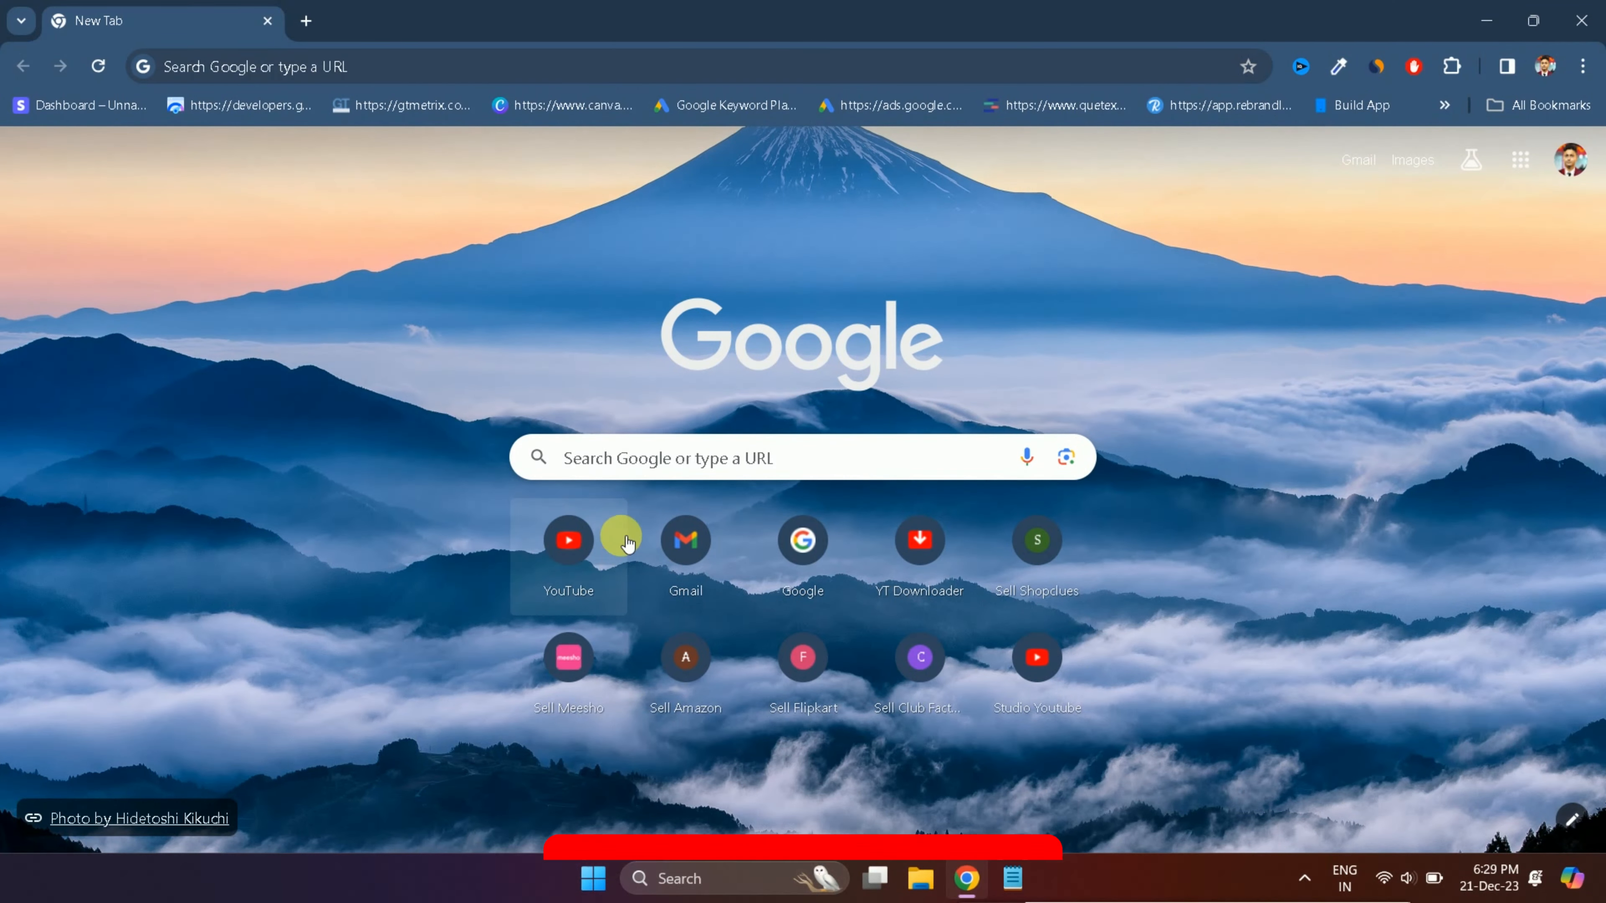
left_click(664, 465)
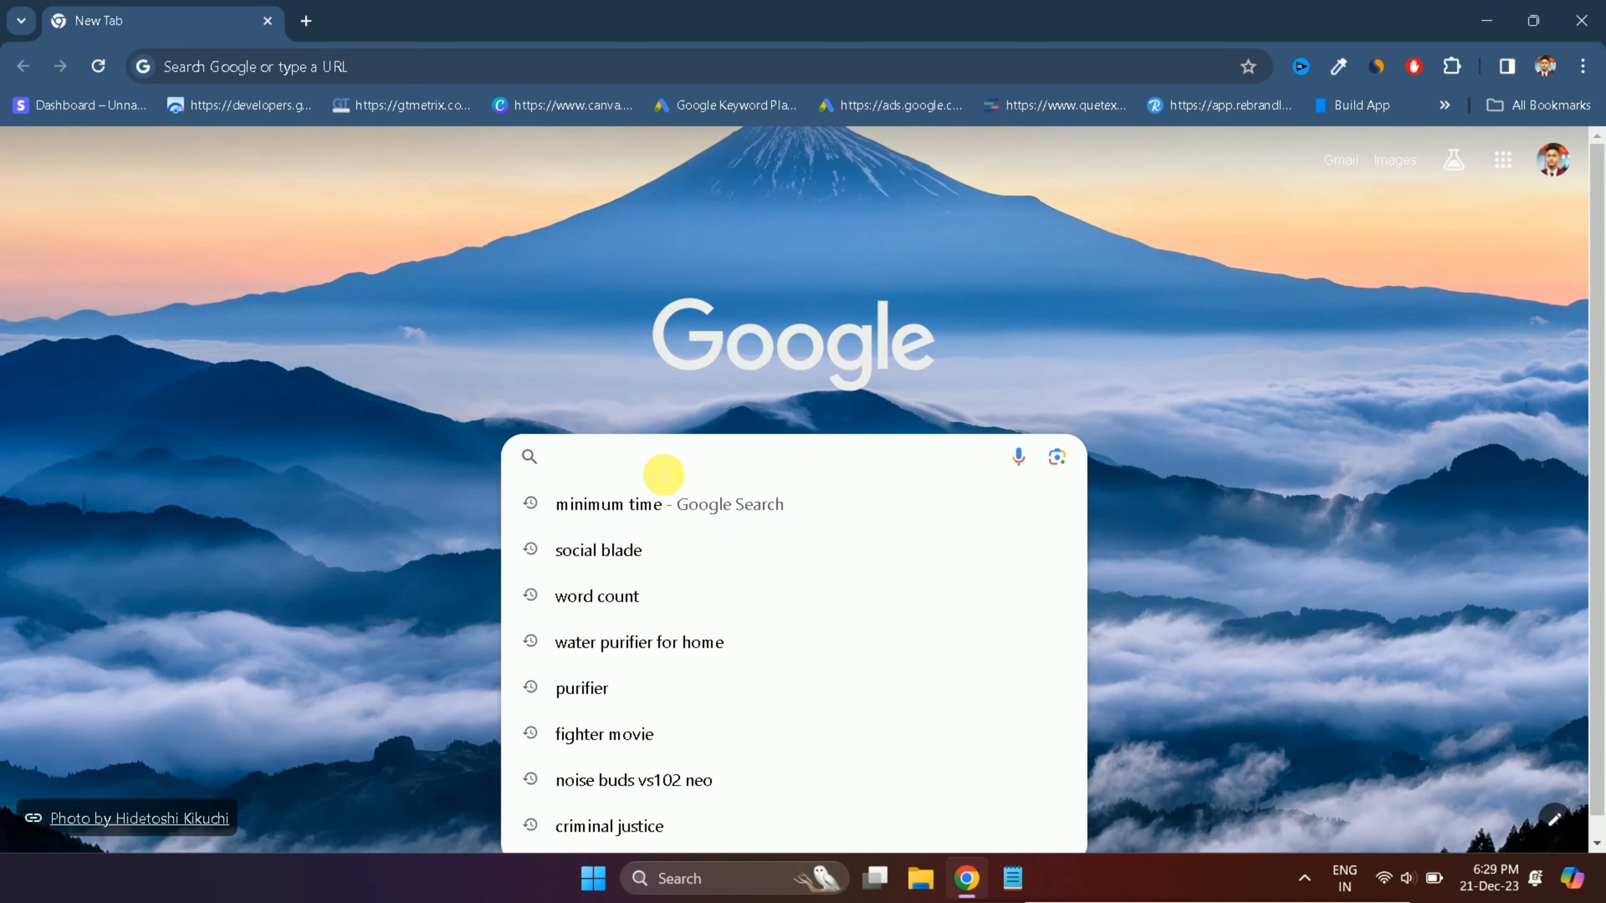
type("my")
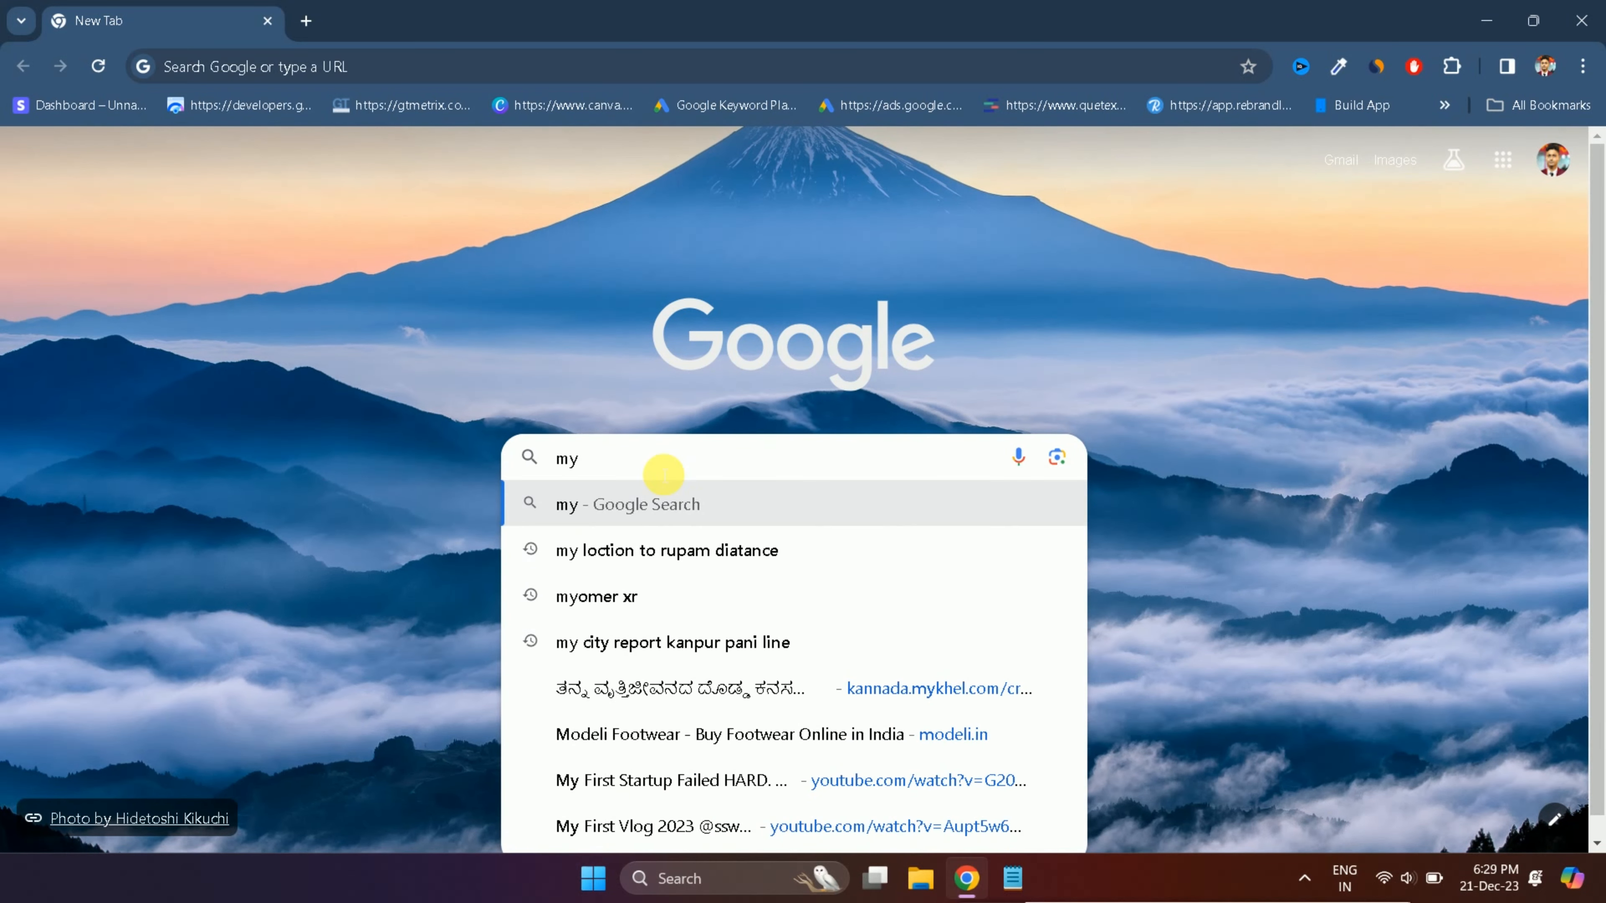
type(" ip")
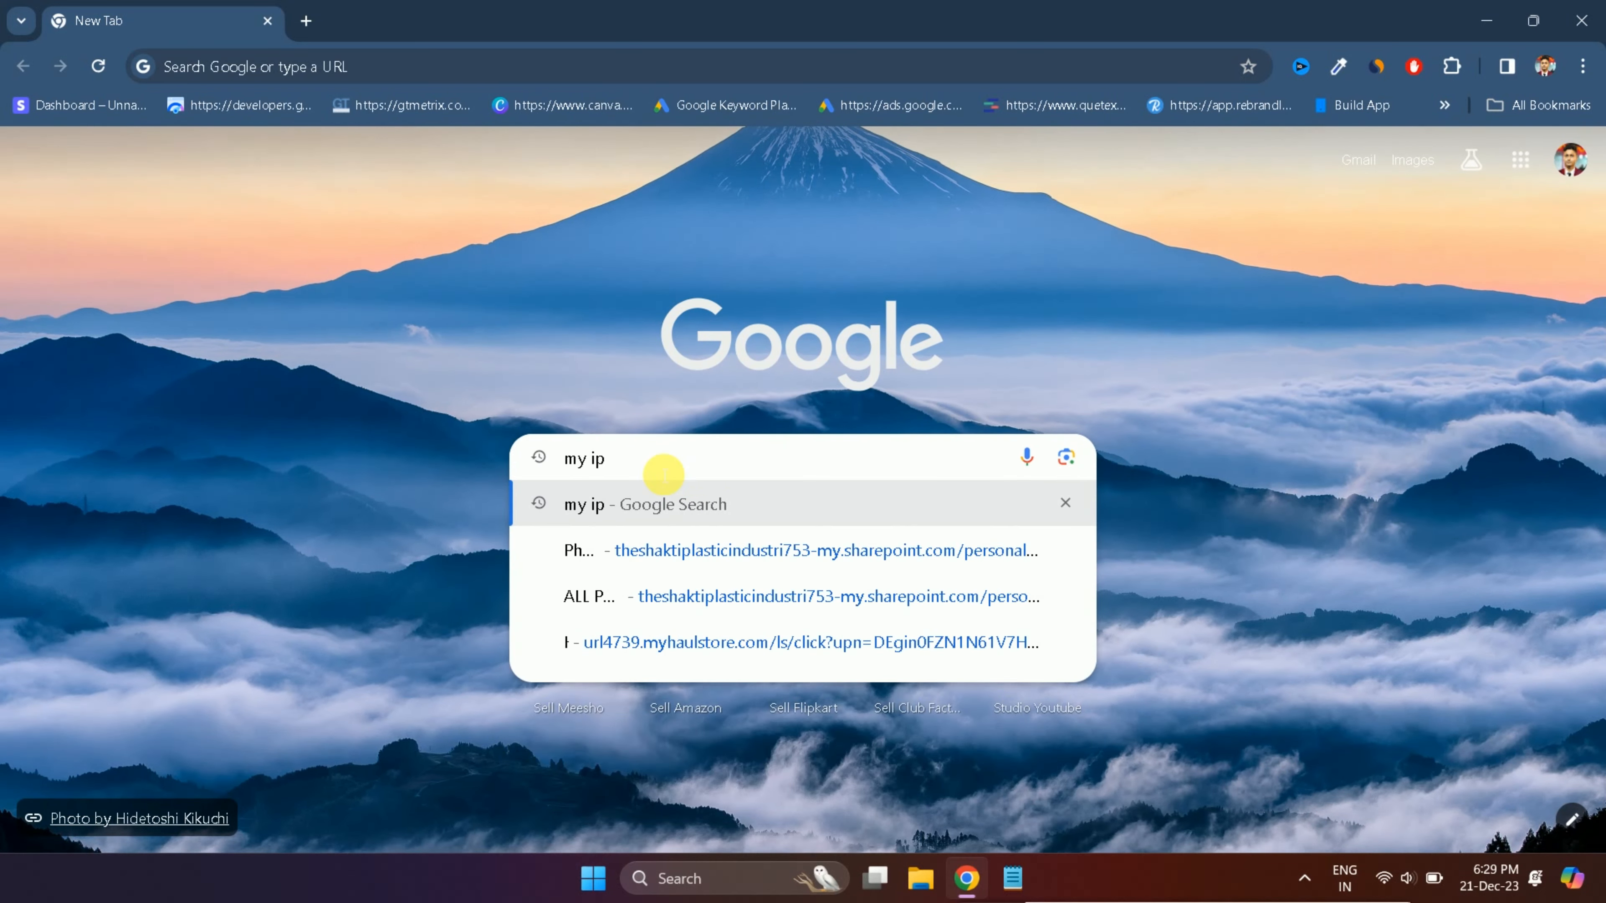
left_click(688, 511)
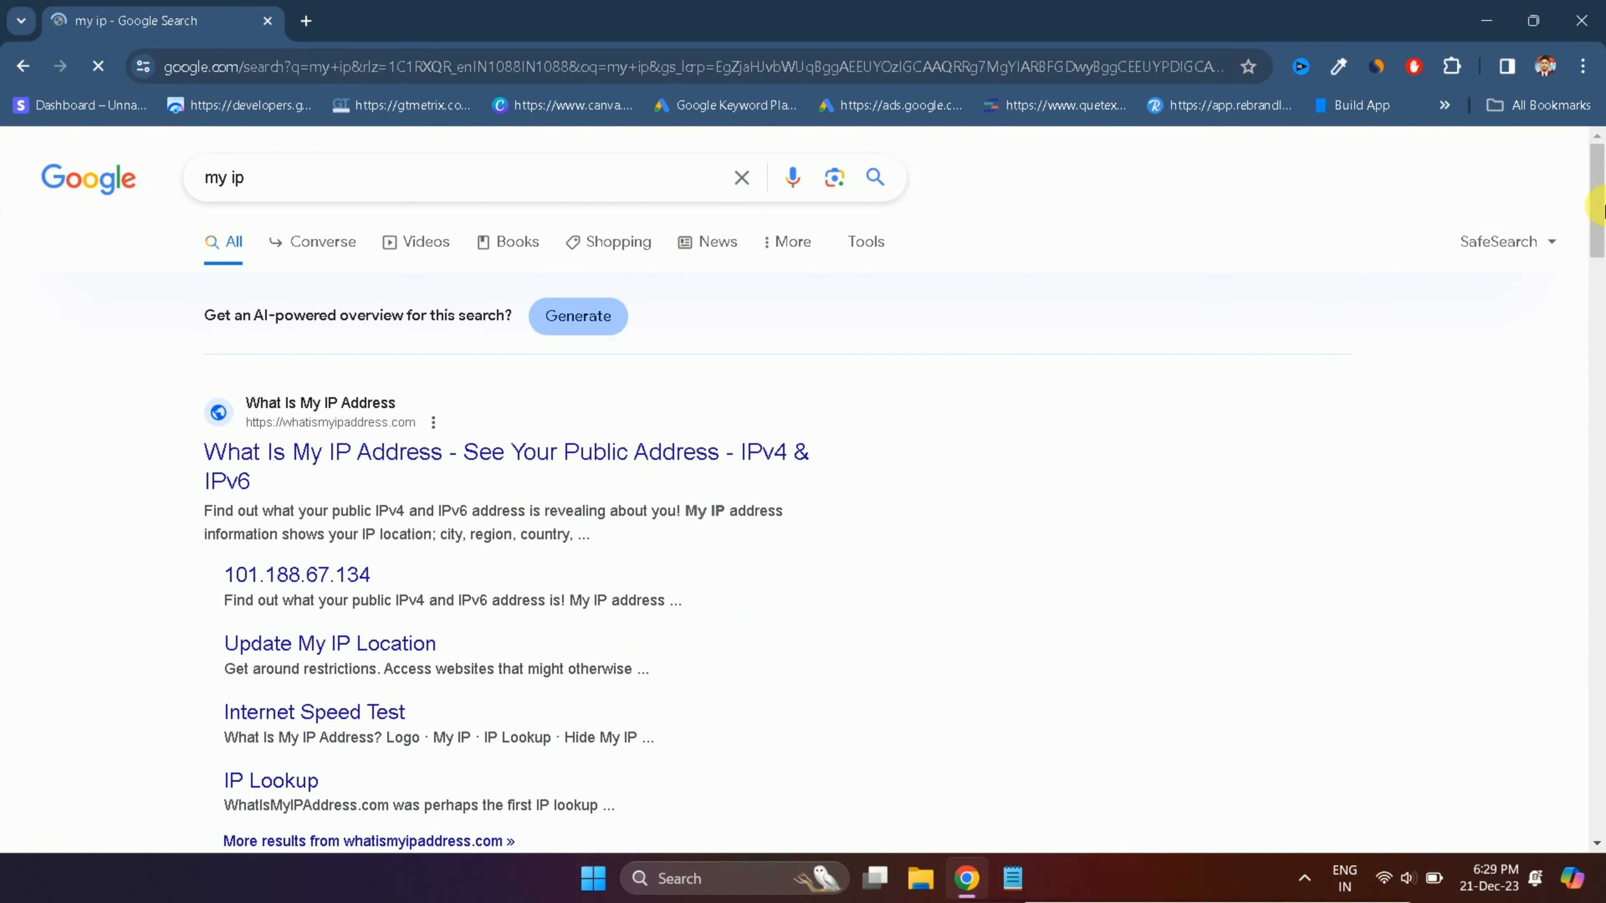
scroll(1601, 208, "down", 6)
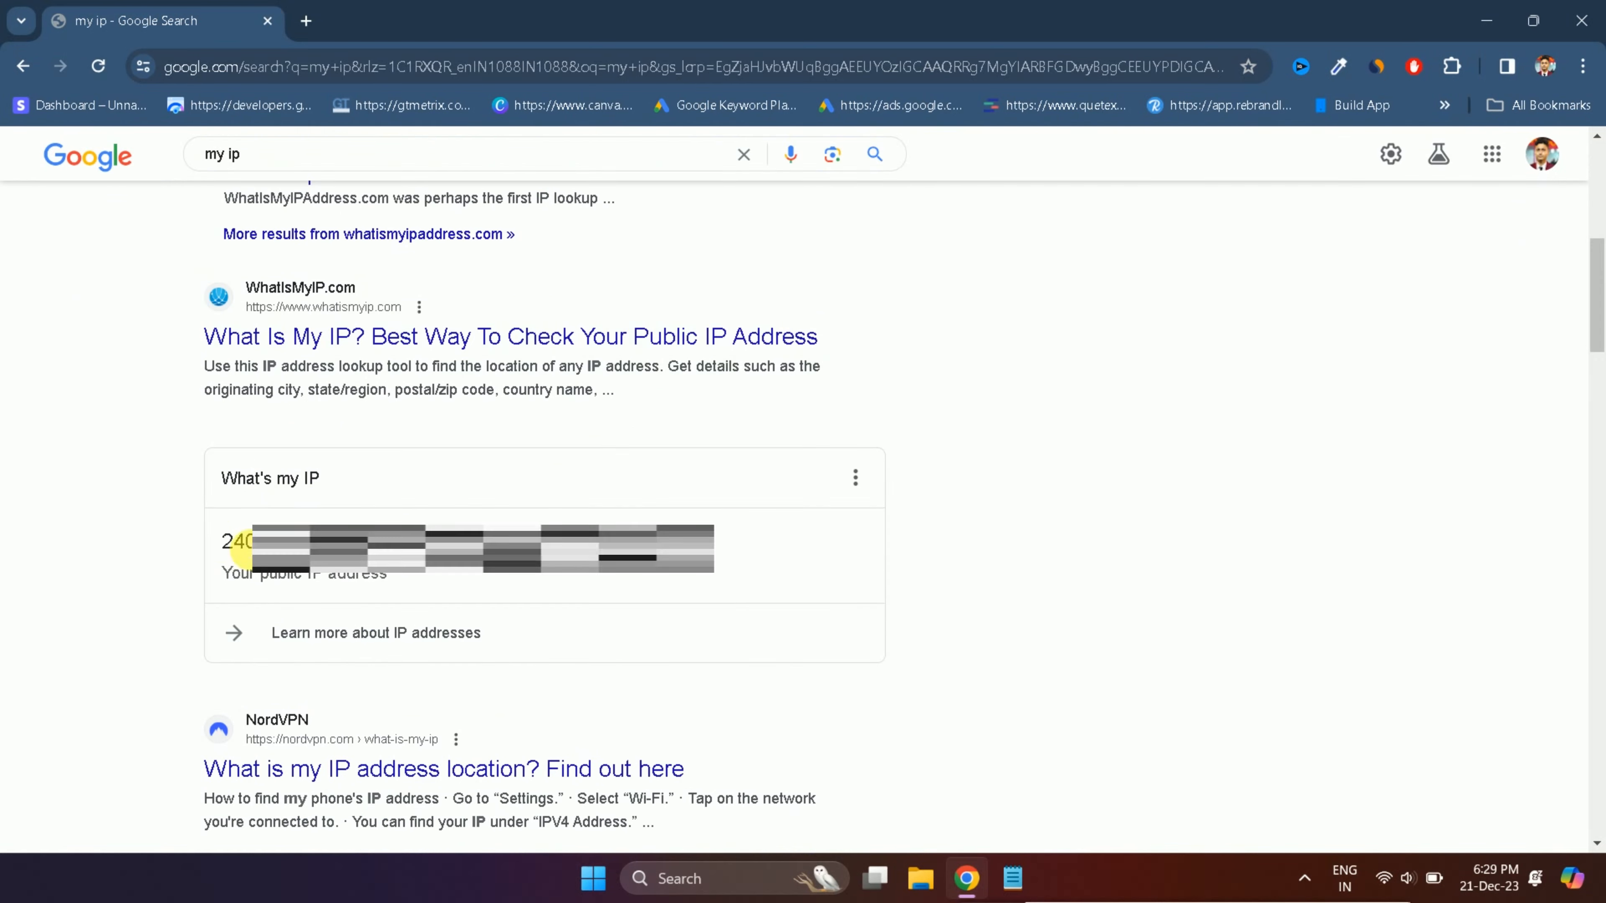
left_click_drag(222, 540, 645, 525)
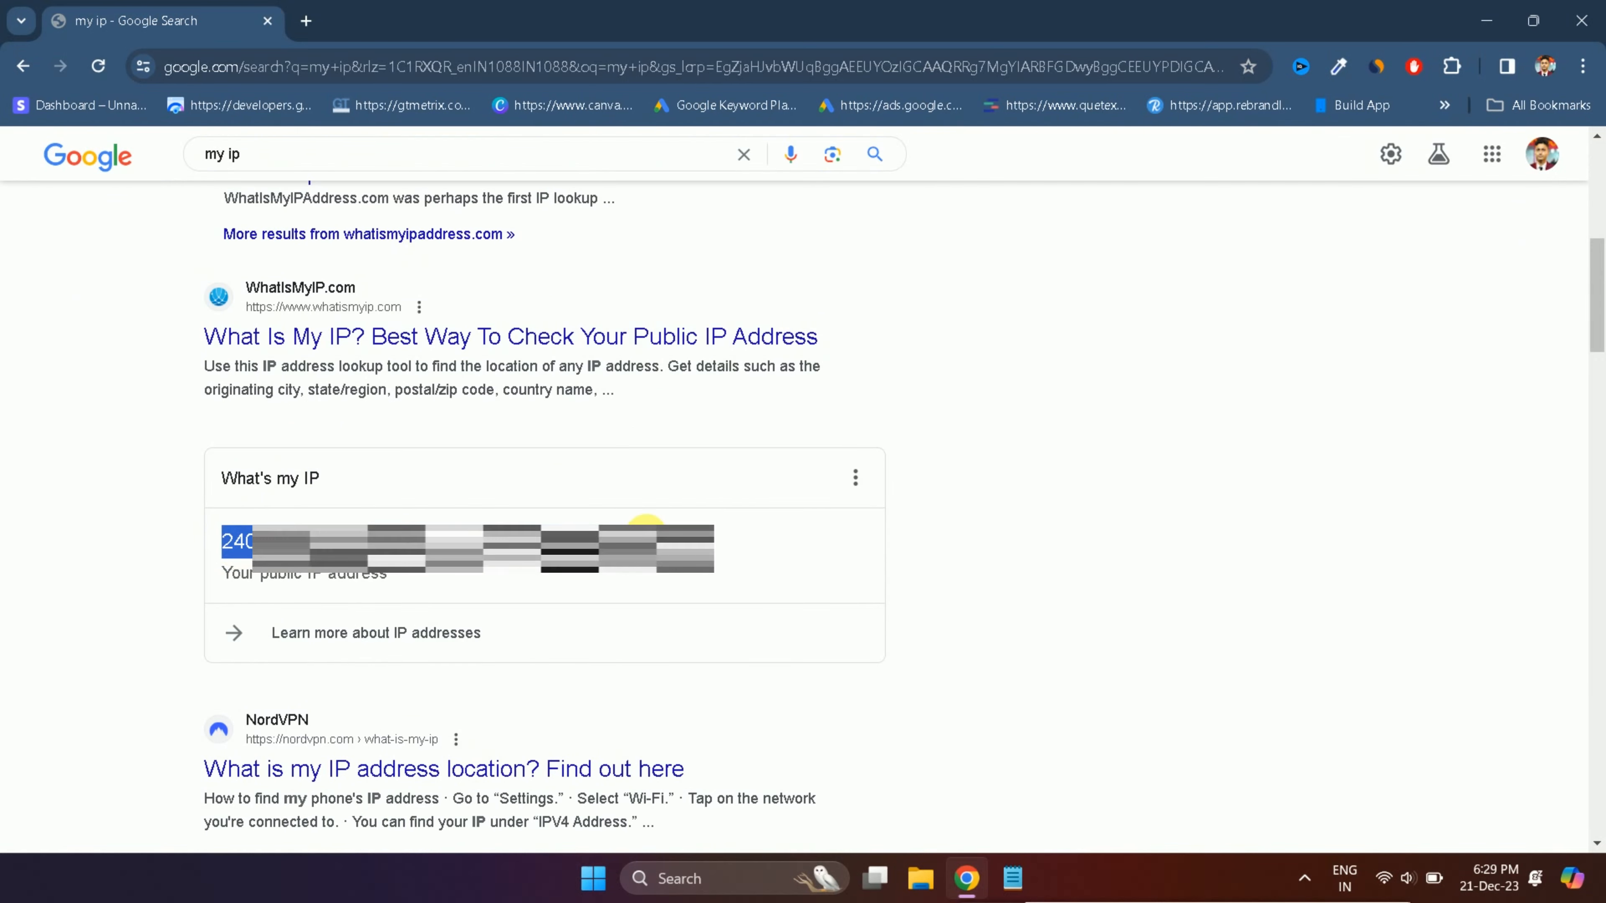
left_click(97, 548)
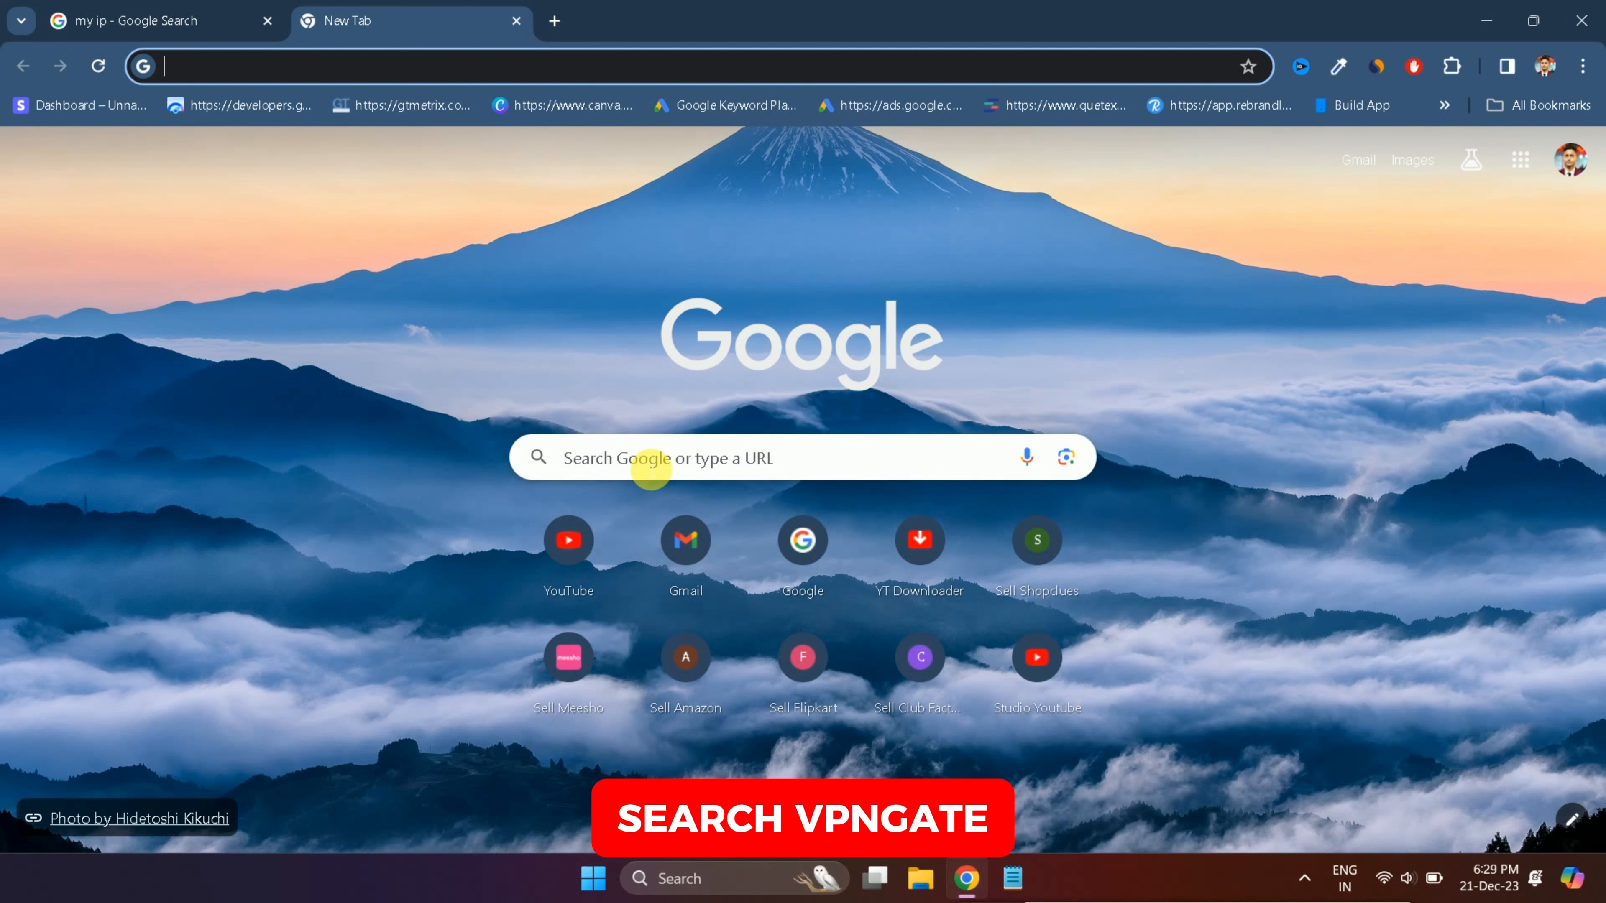
Search Google for "vpngate" in a new tab and open the VPN Gate website.
left_click(651, 469)
type("vpngate")
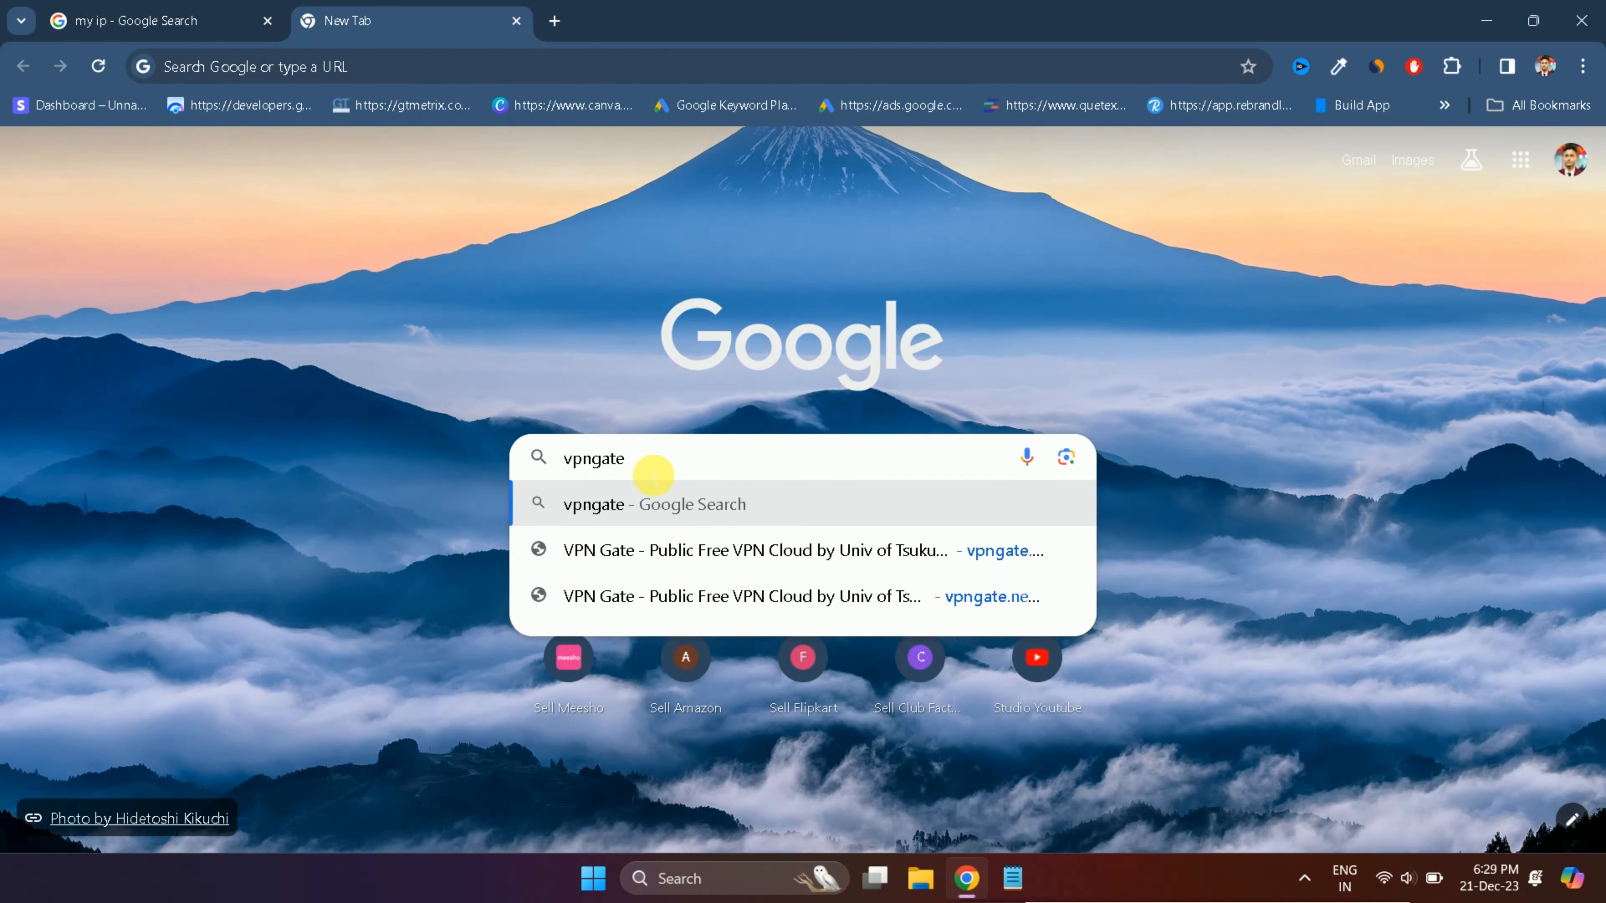
left_click(616, 516)
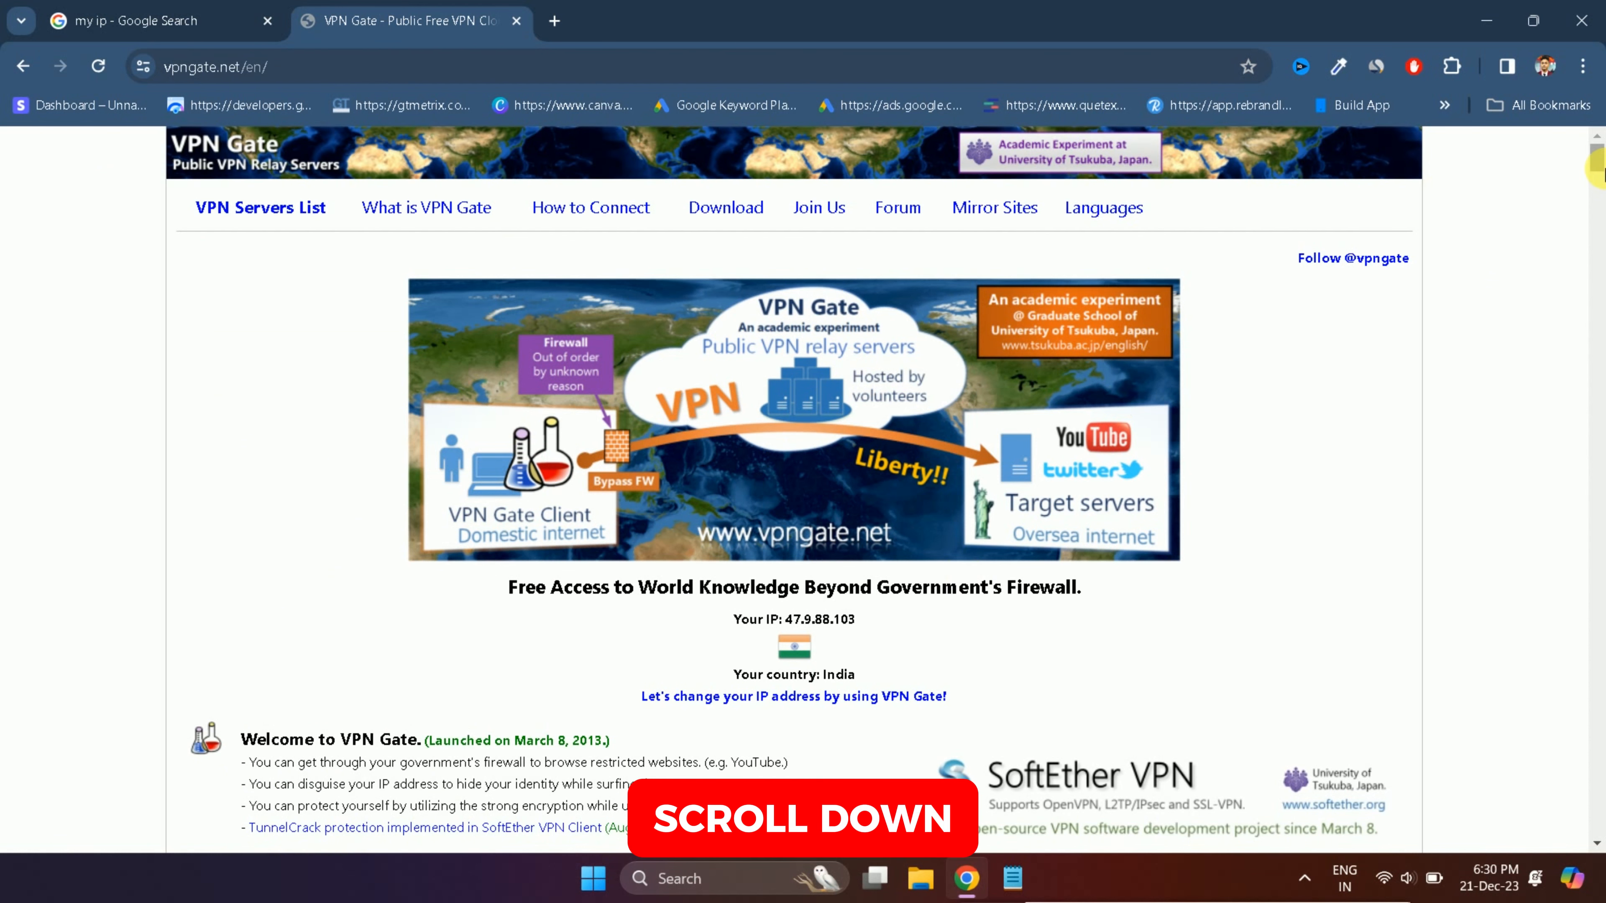
left_click_drag(1601, 170, 1601, 304)
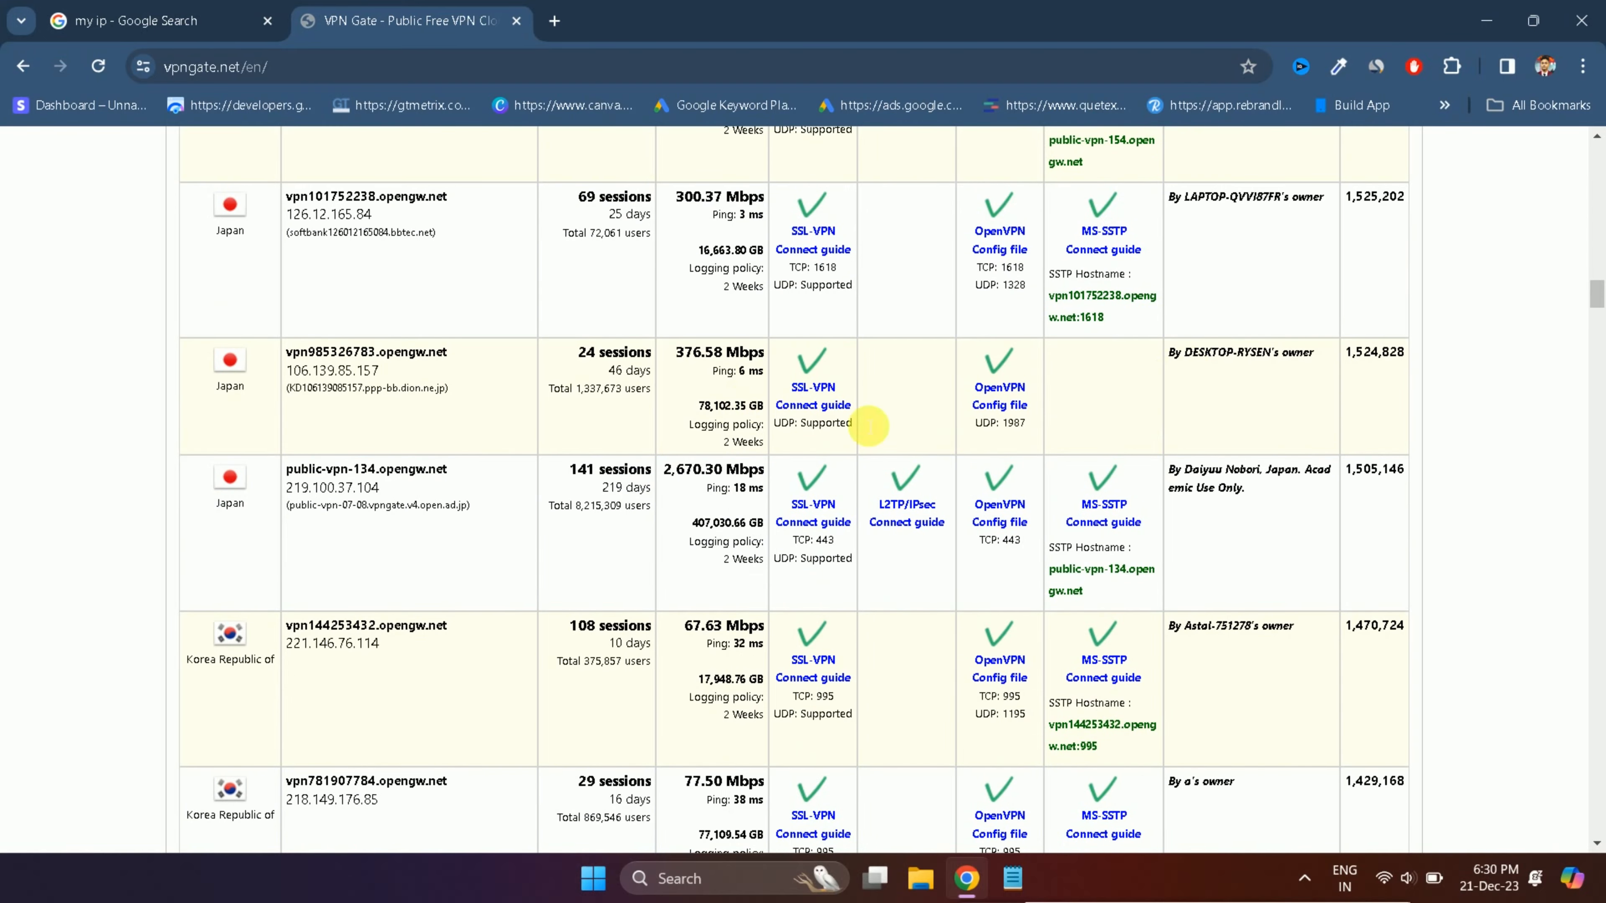
scroll(1120, 559, "down", 5)
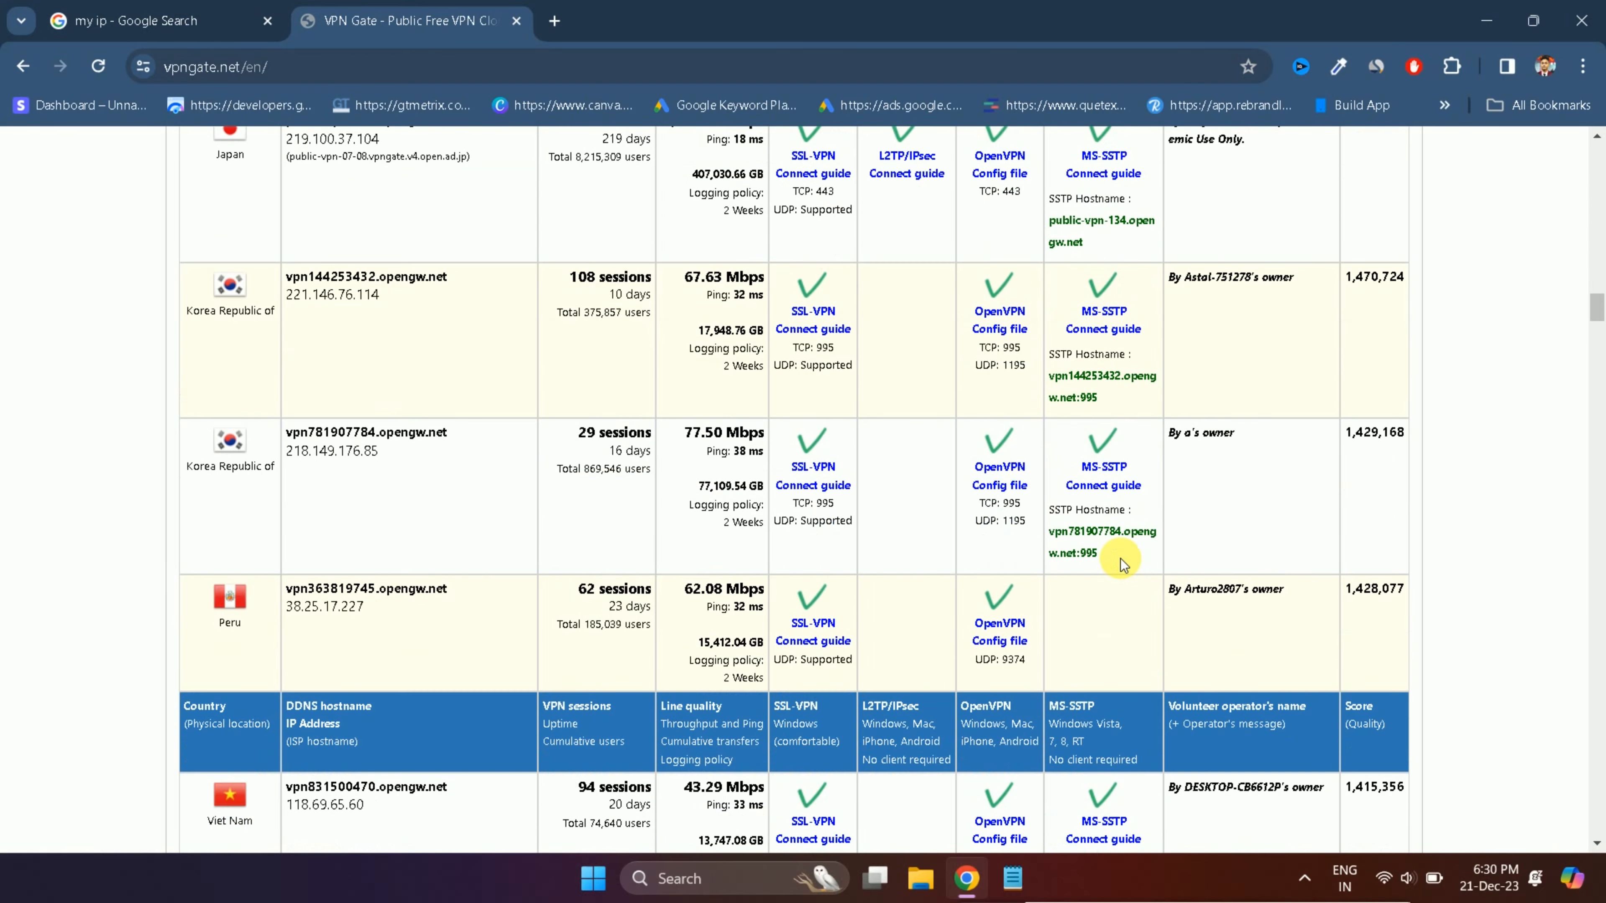
scroll(1121, 558, "down", 10)
scroll(1120, 558, "up", 6)
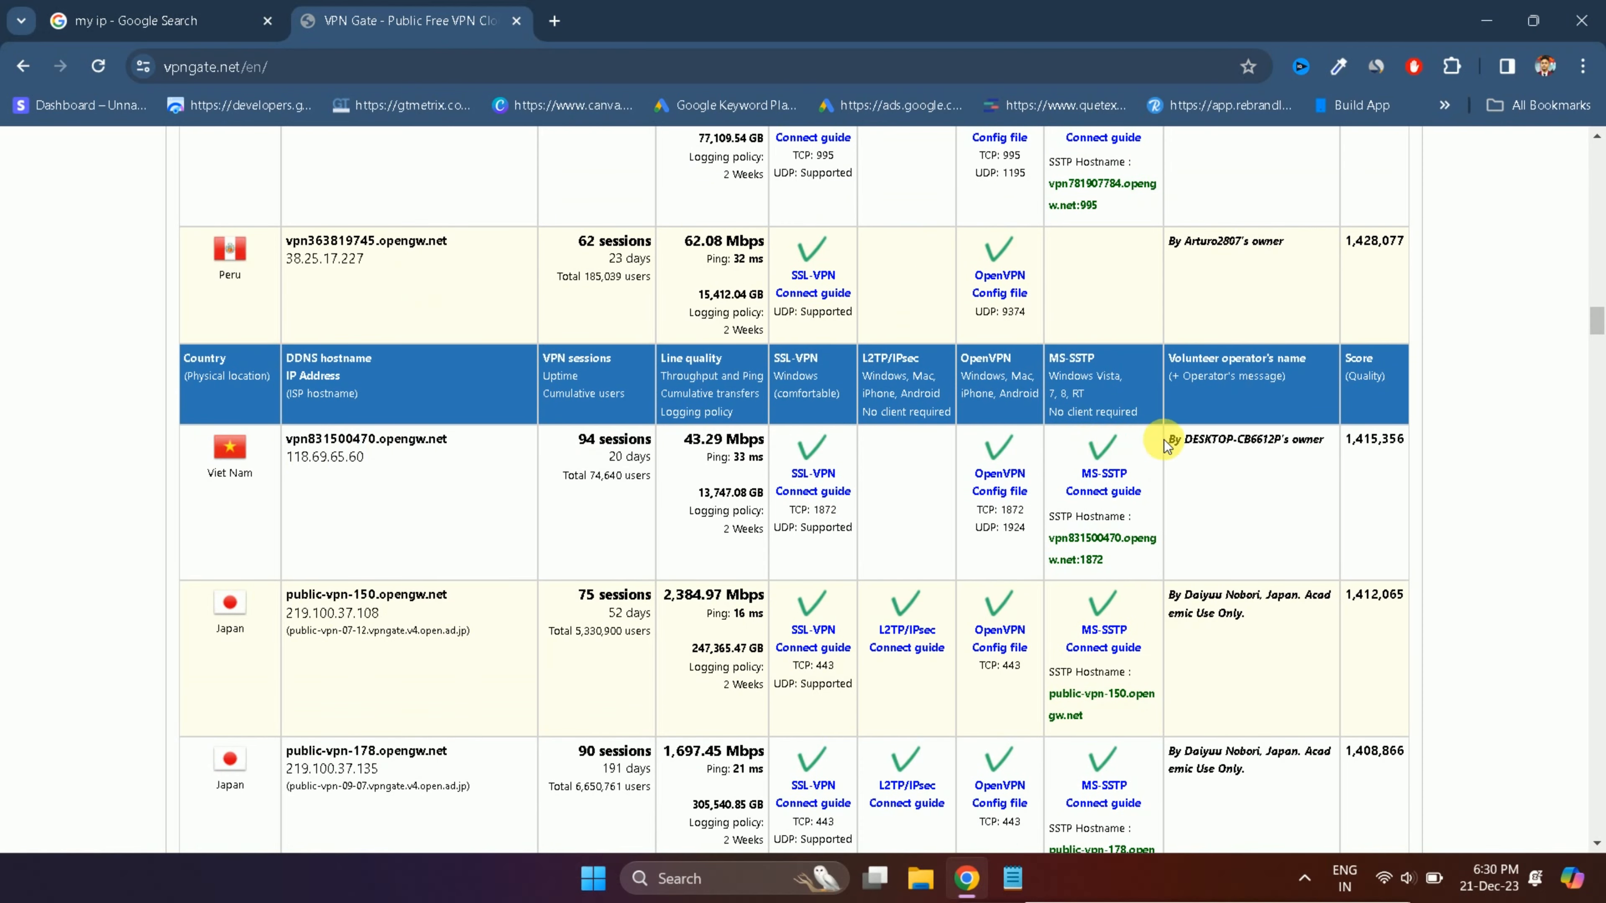
left_click_drag(1188, 450, 1254, 450)
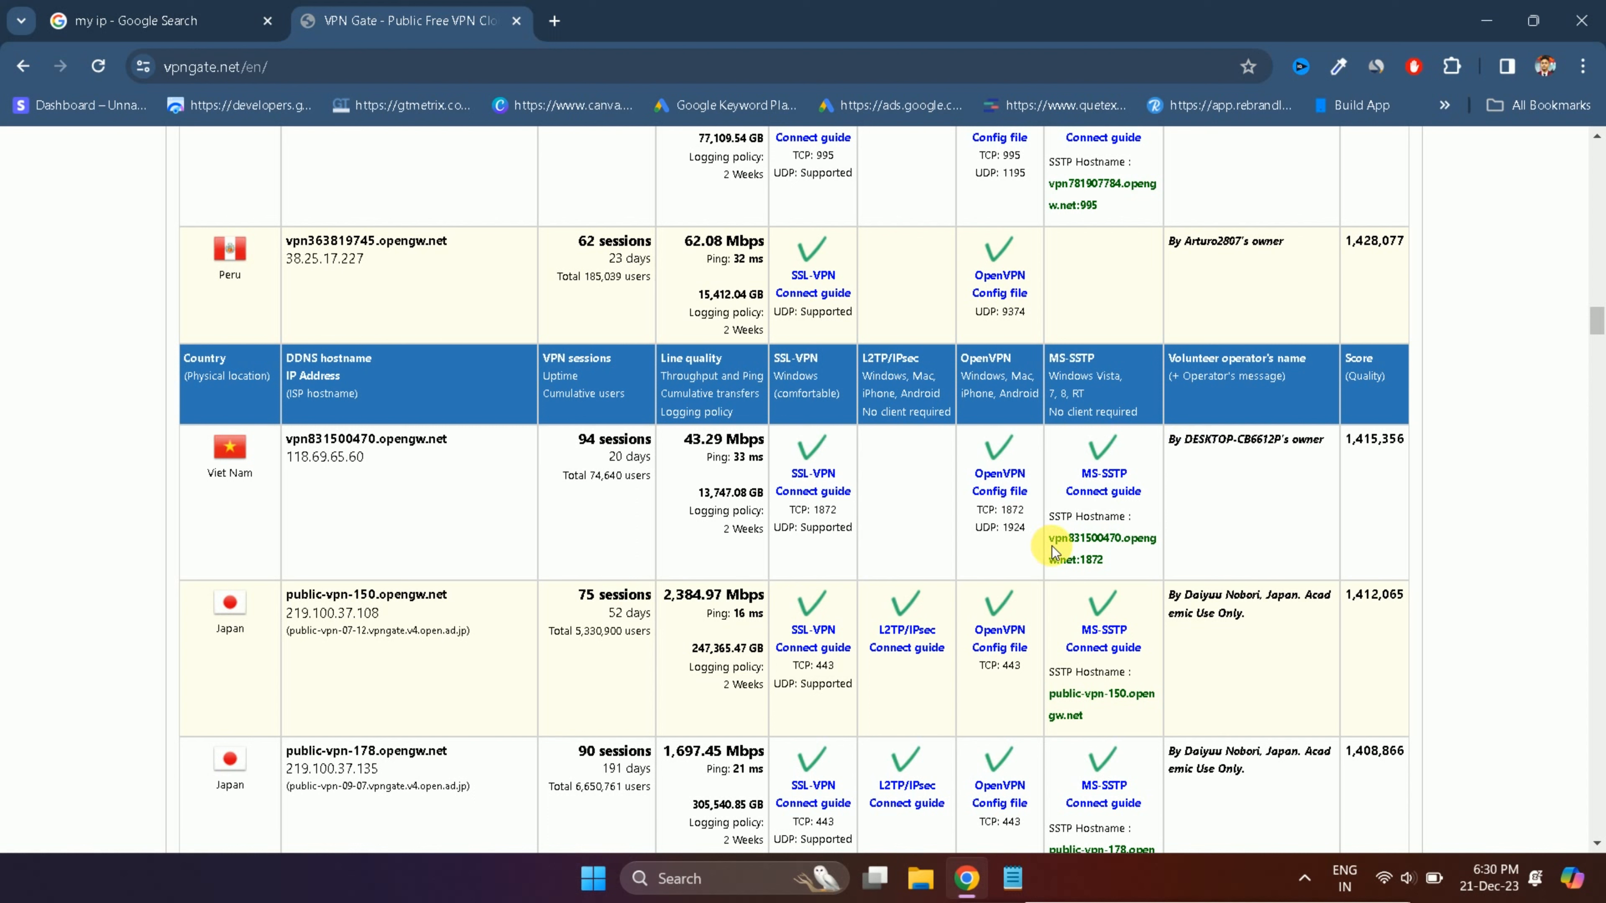
left_click_drag(1076, 552, 1105, 563)
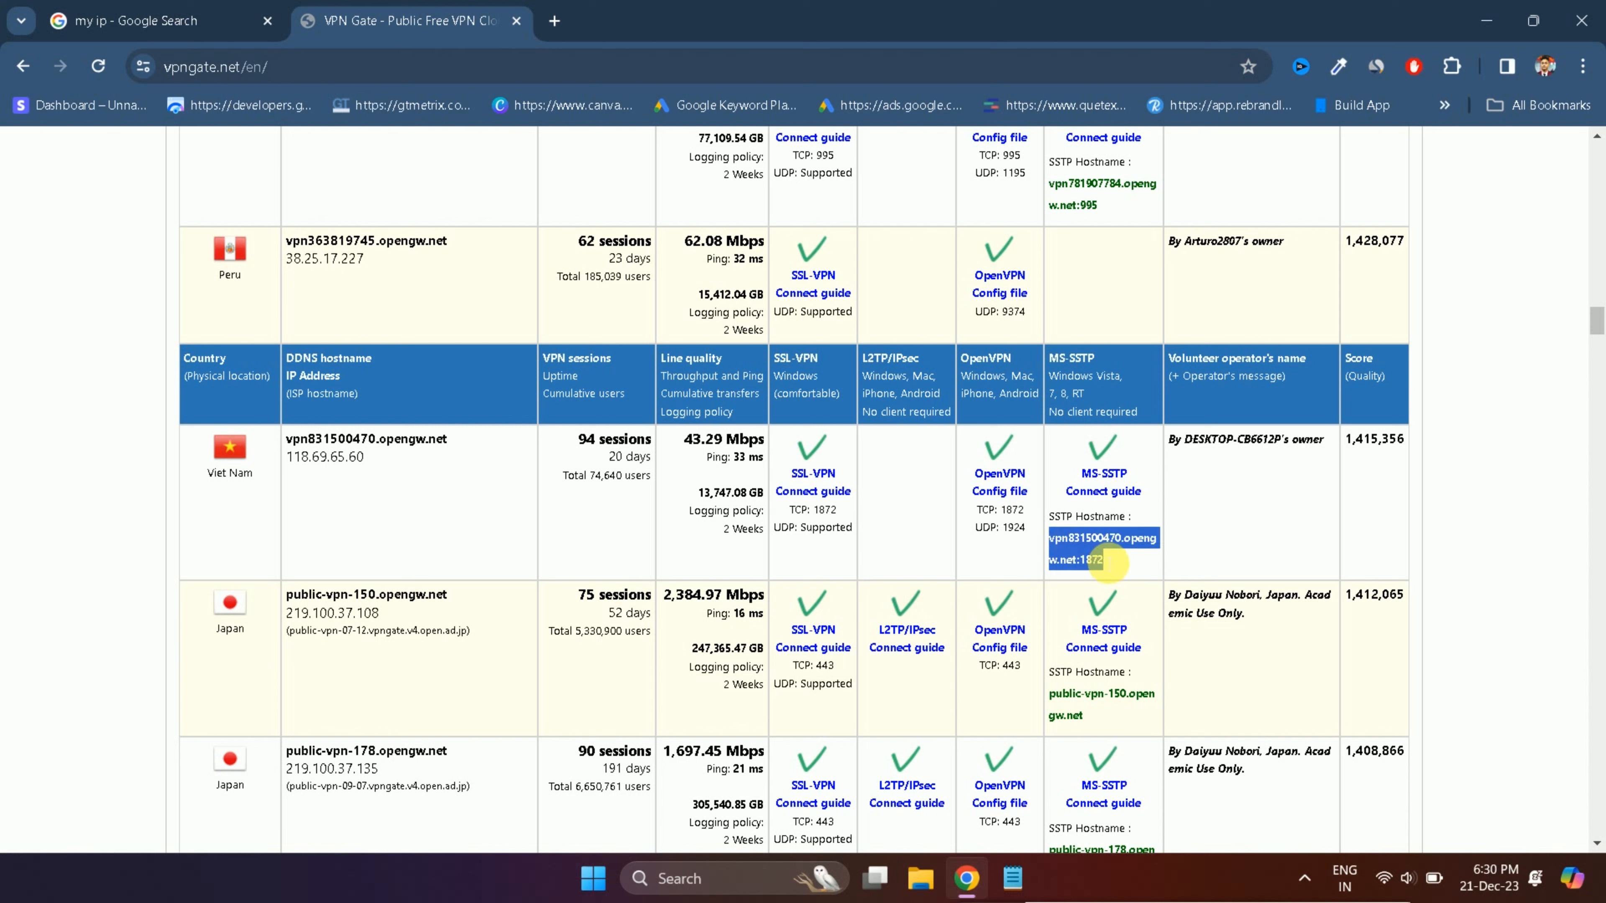
right_click(1079, 546)
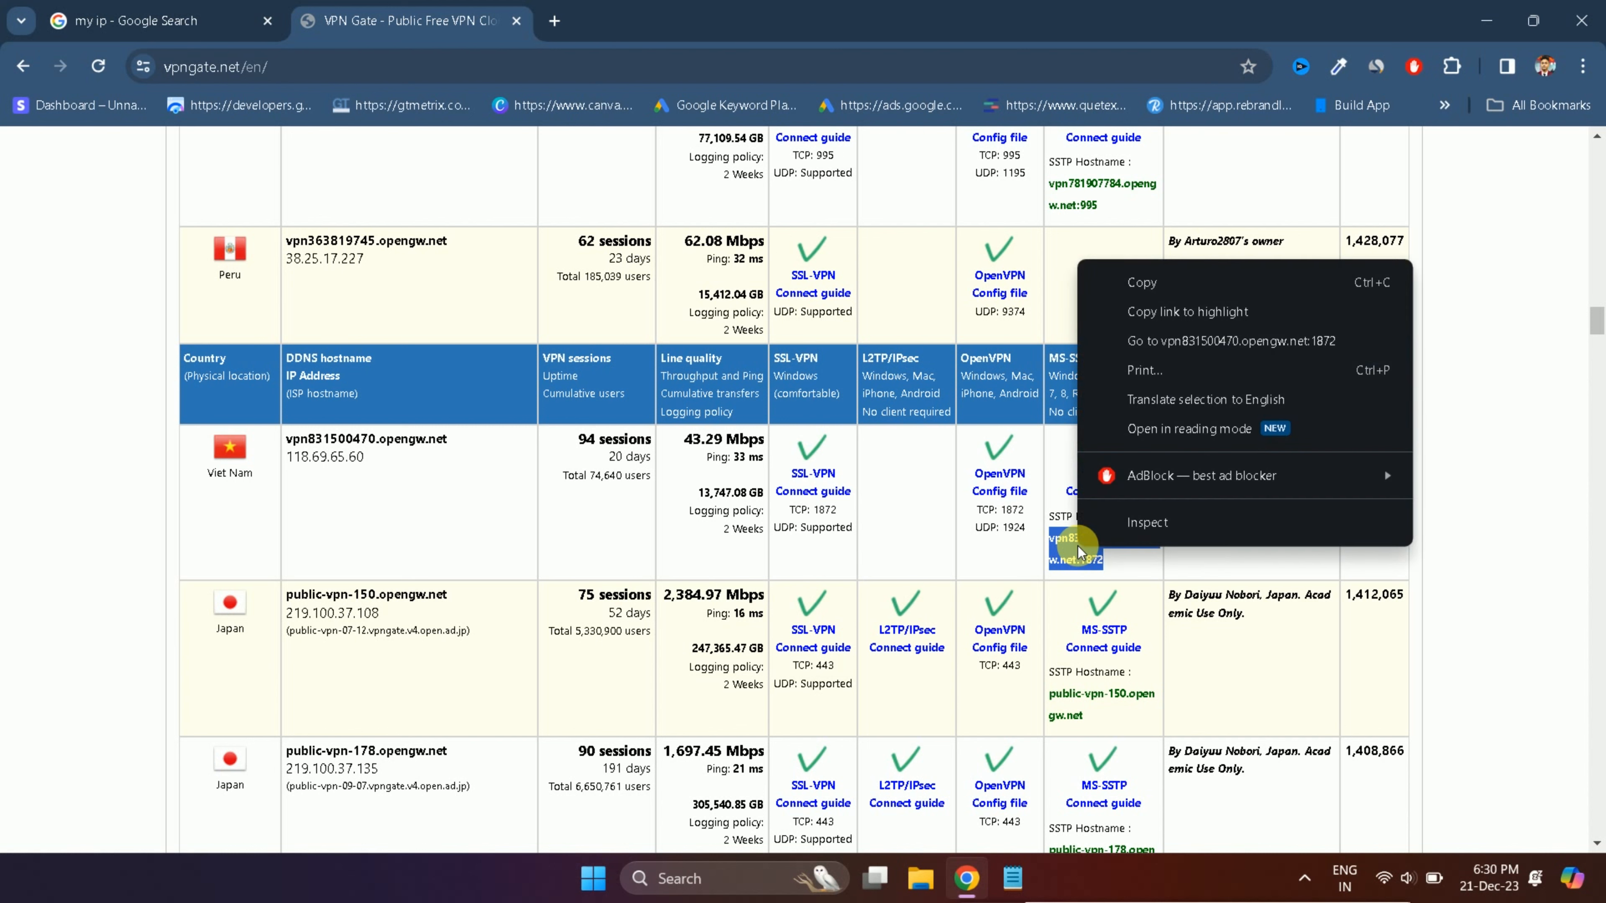
left_click(1148, 289)
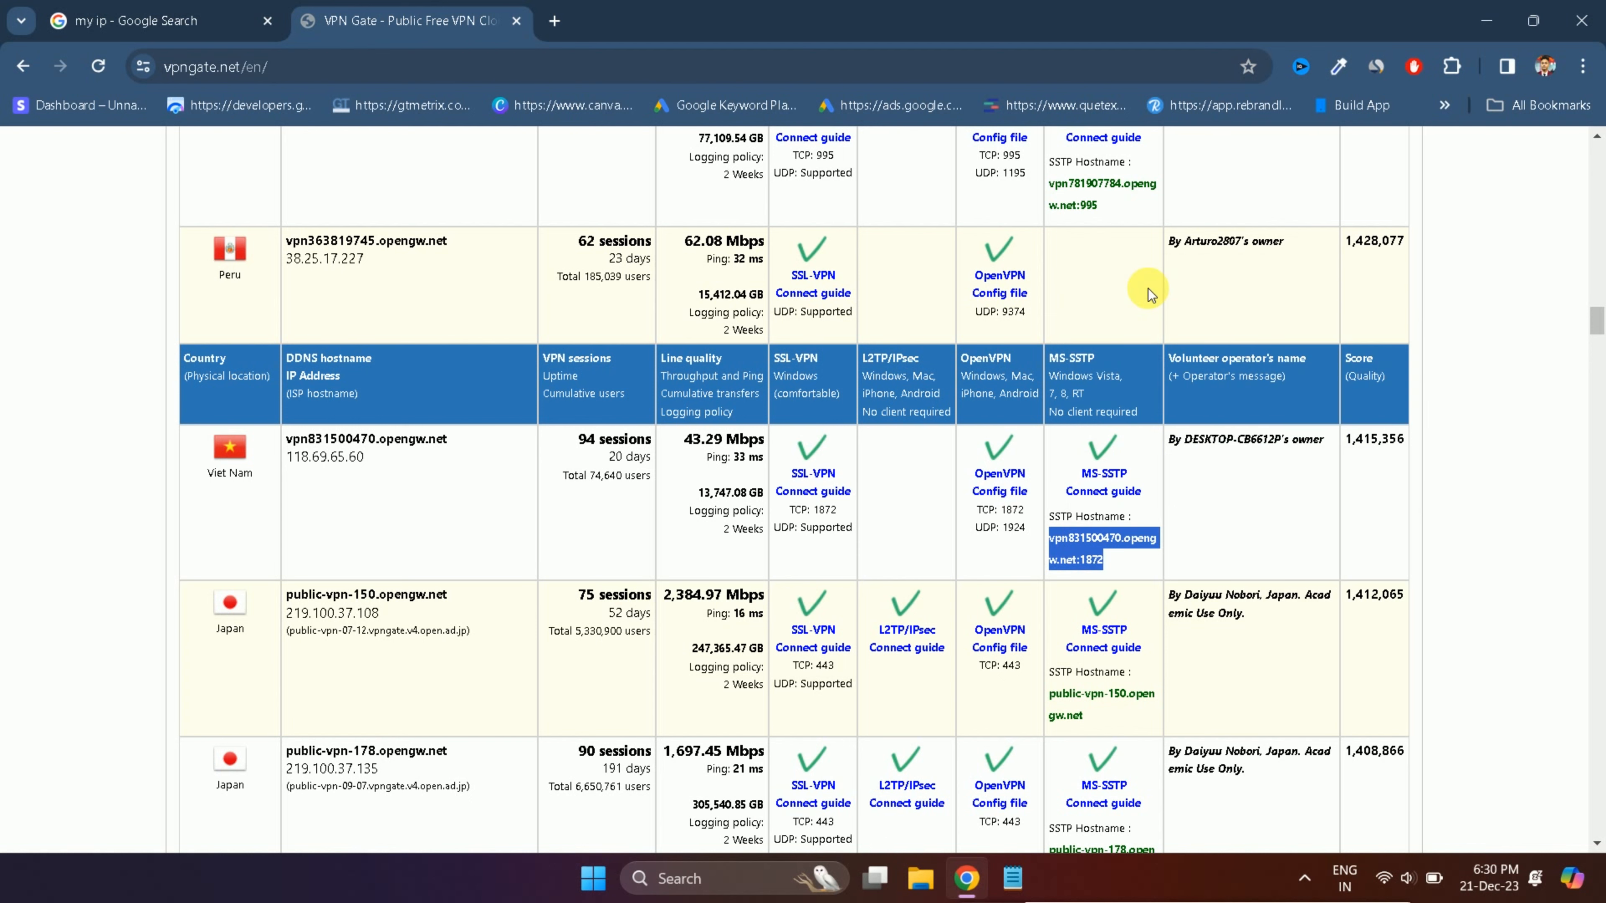
Minimize Chrome, go to the VPN page of Windows Settings and start adding a new VPN connection.
left_click(979, 887)
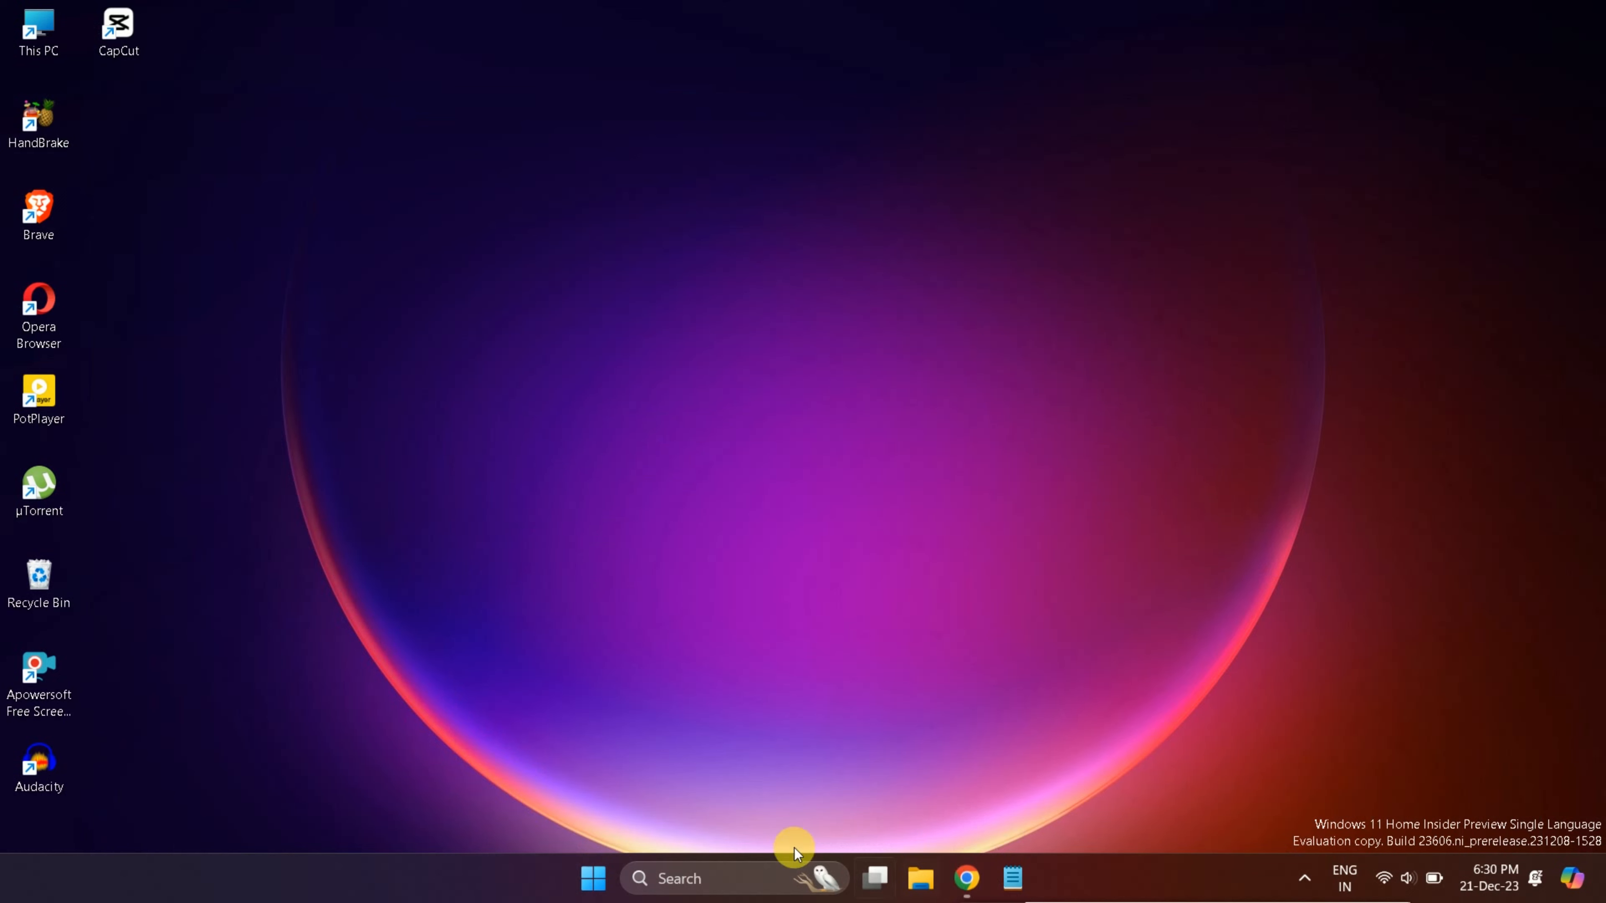
left_click(594, 877)
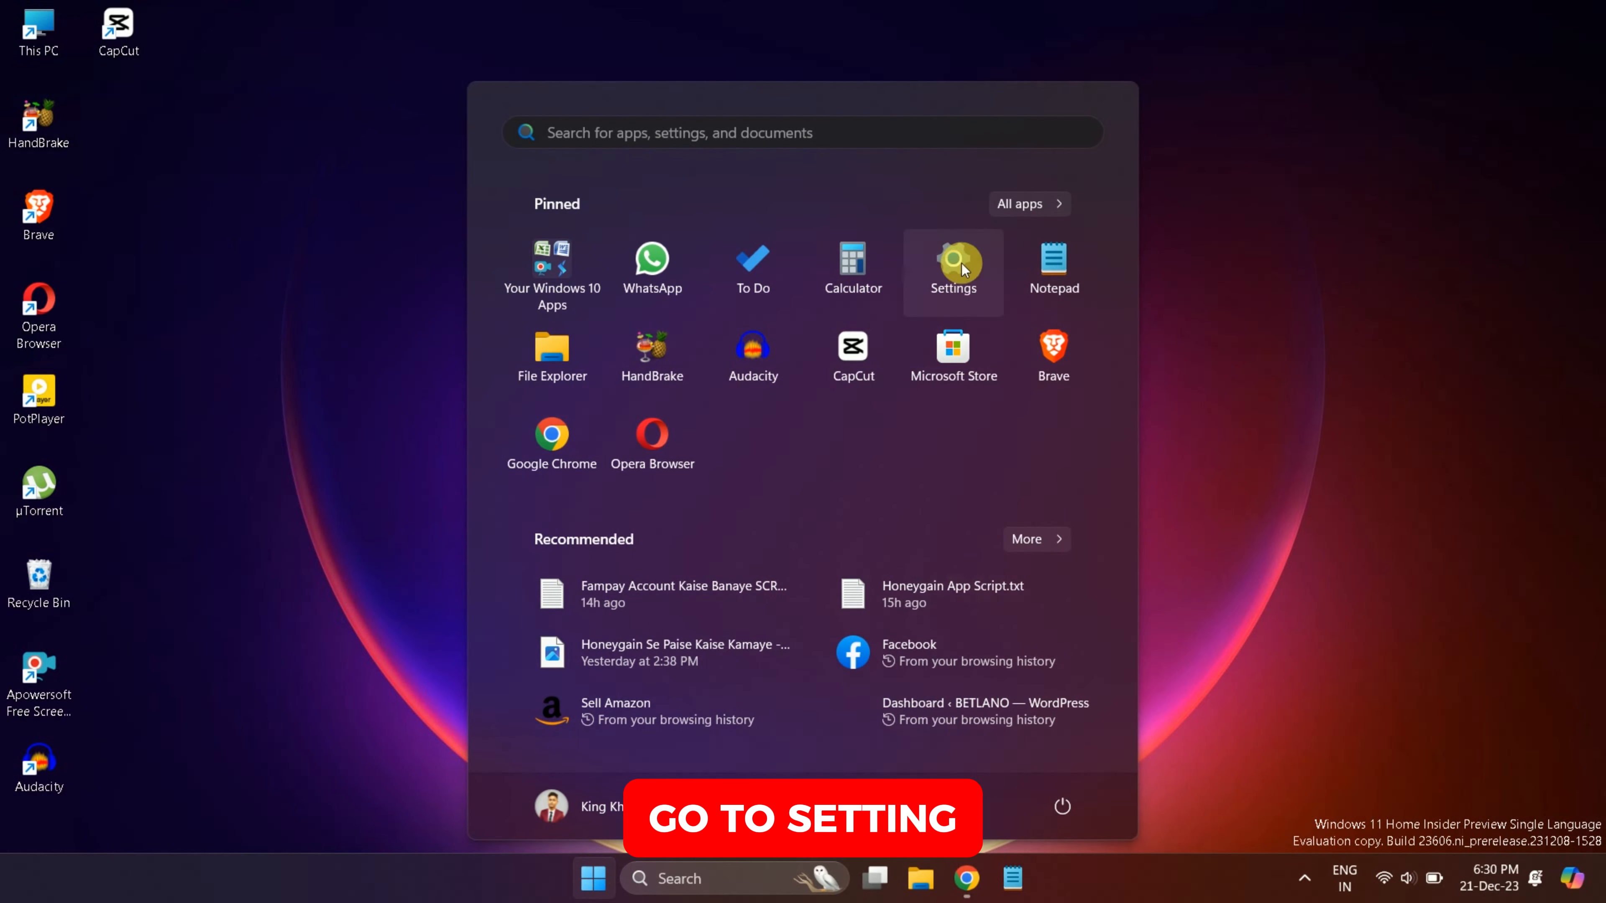
left_click(952, 279)
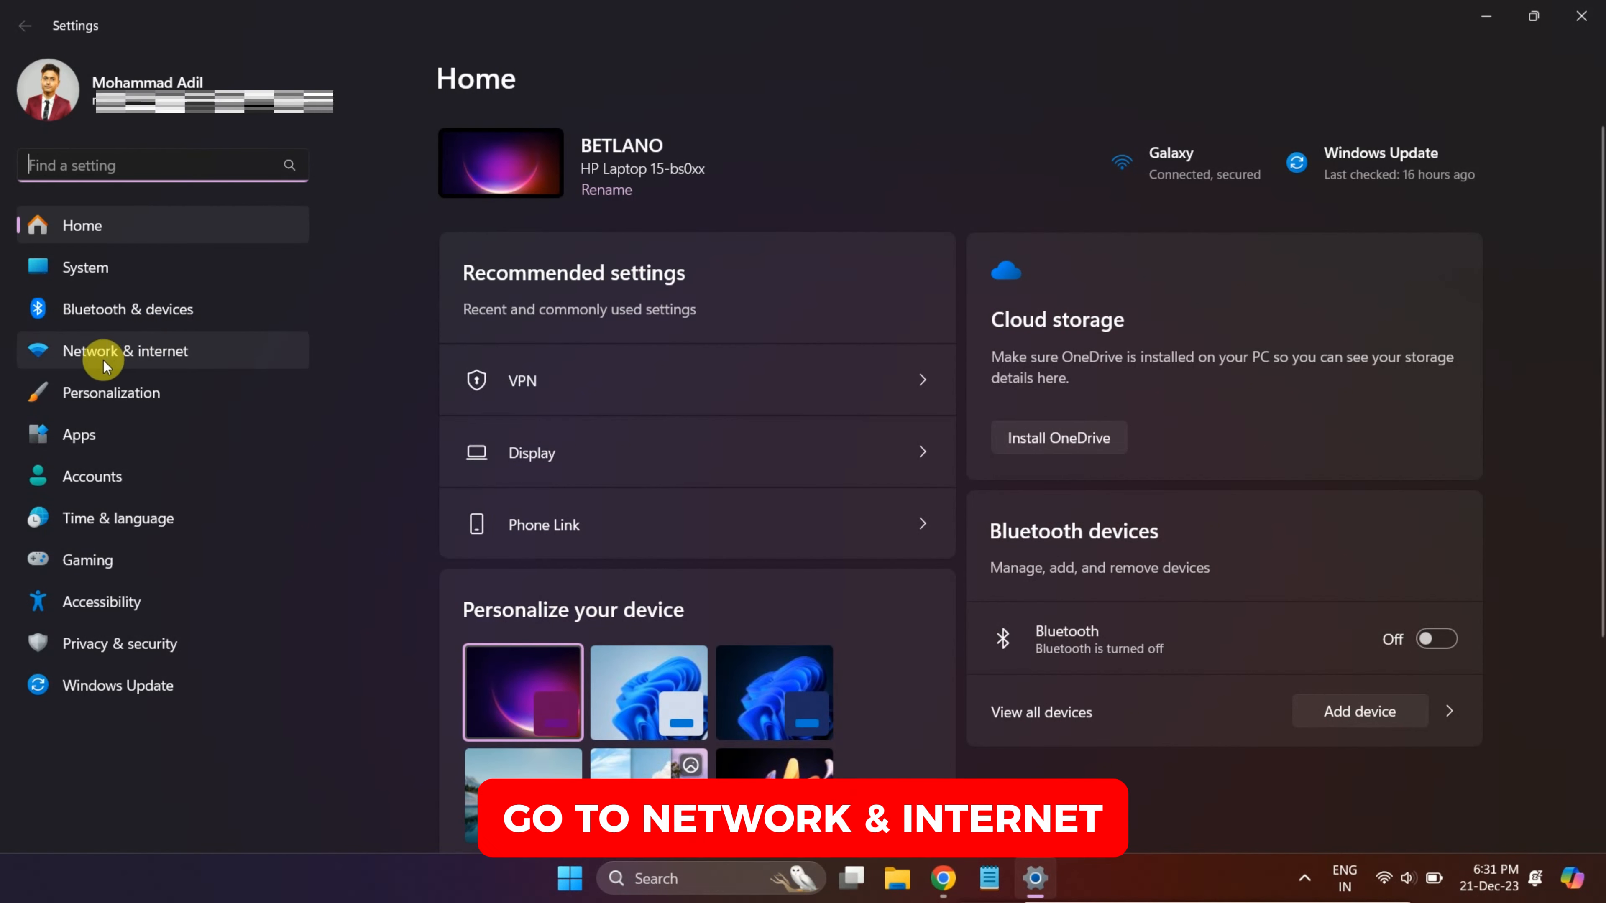
left_click(142, 360)
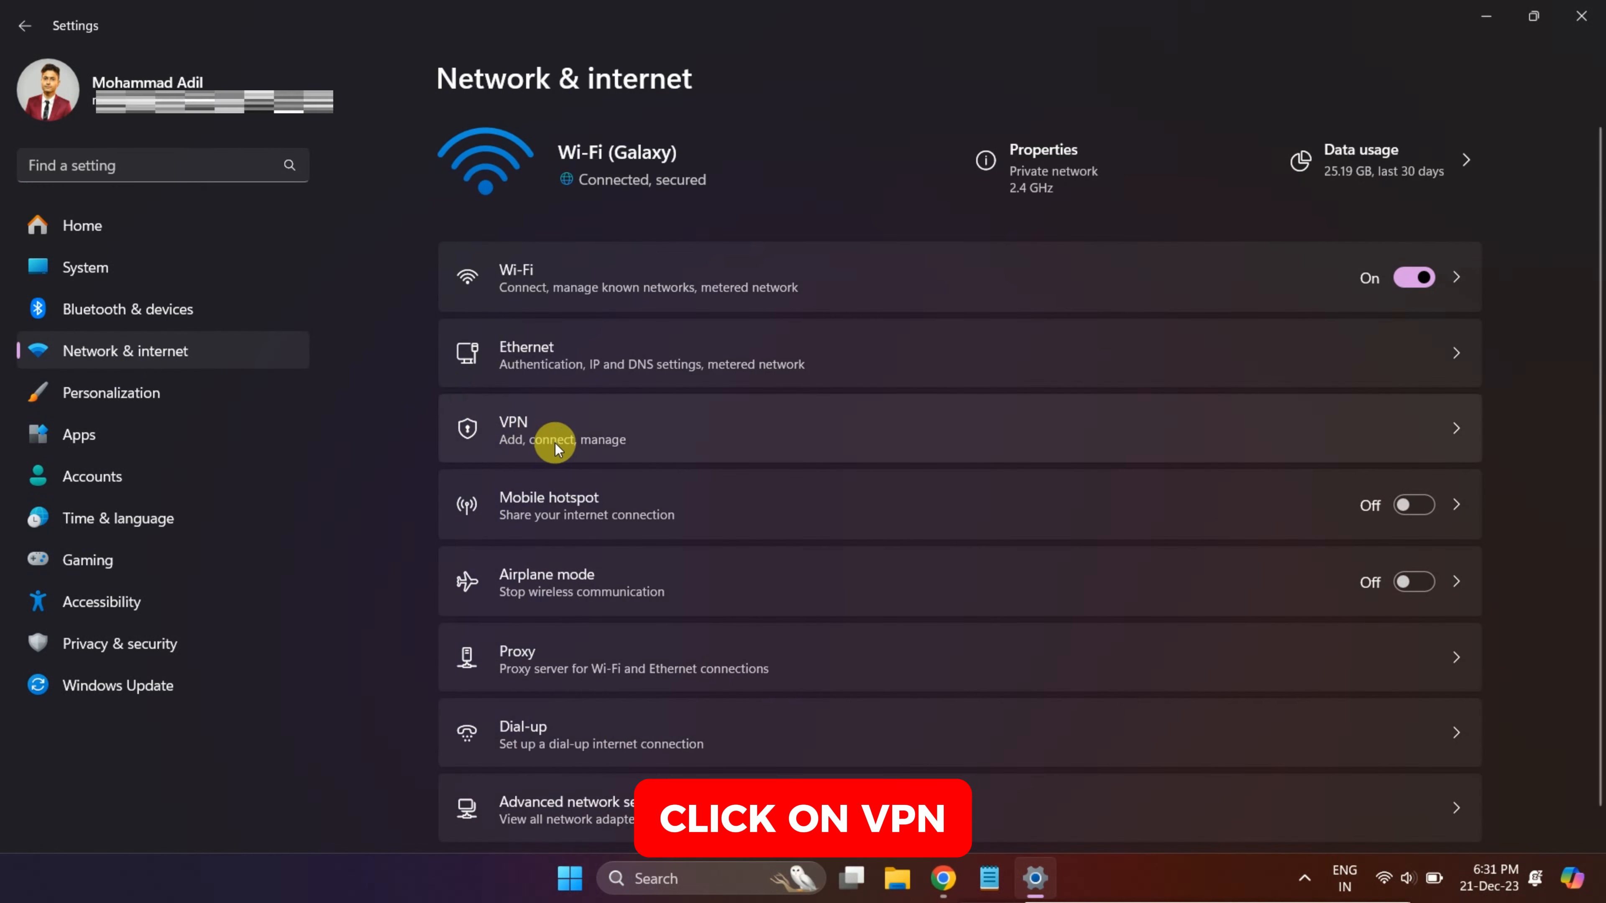
left_click(662, 437)
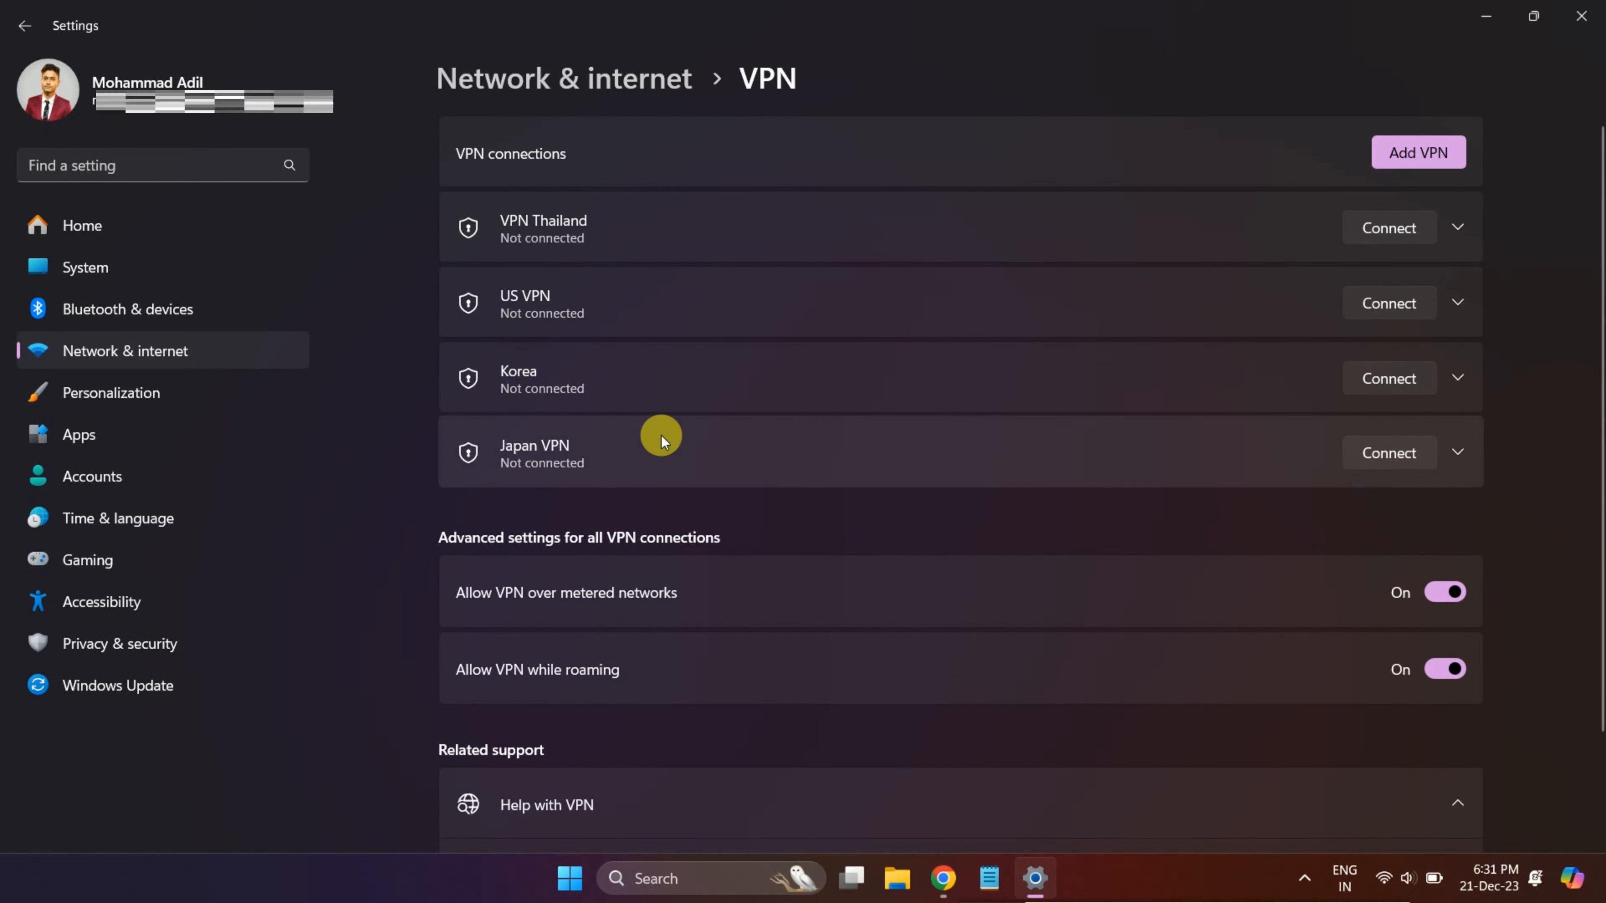
left_click(1413, 159)
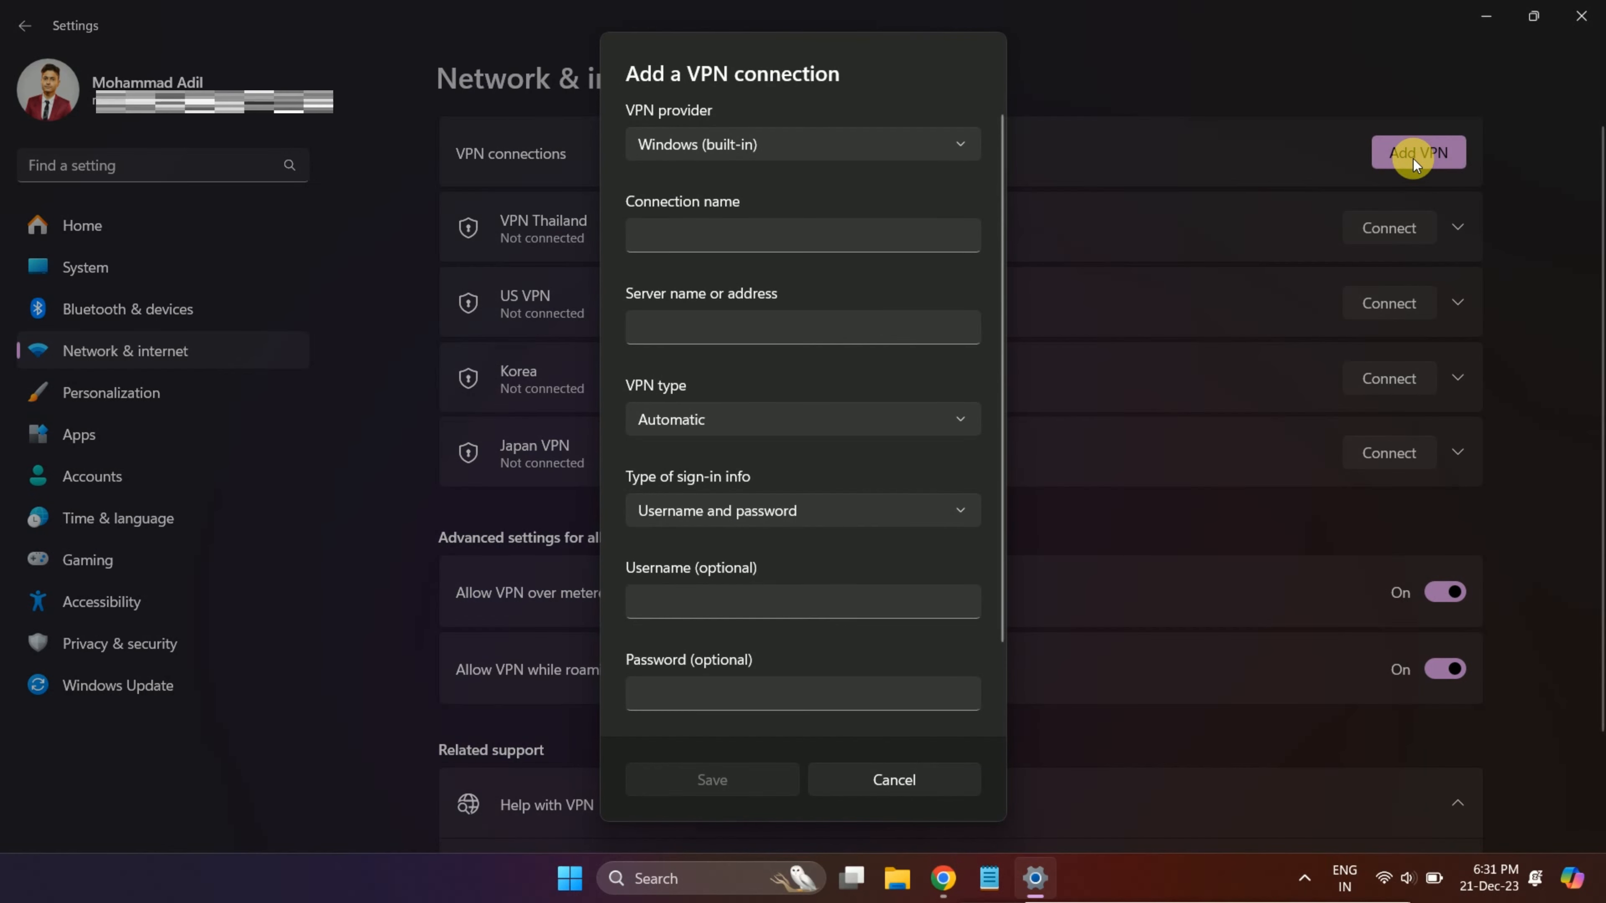
Name the connection "Free VPN" and paste the copied hostname vpn831500470.opengw.net:1872 as its server address.
left_click(719, 246)
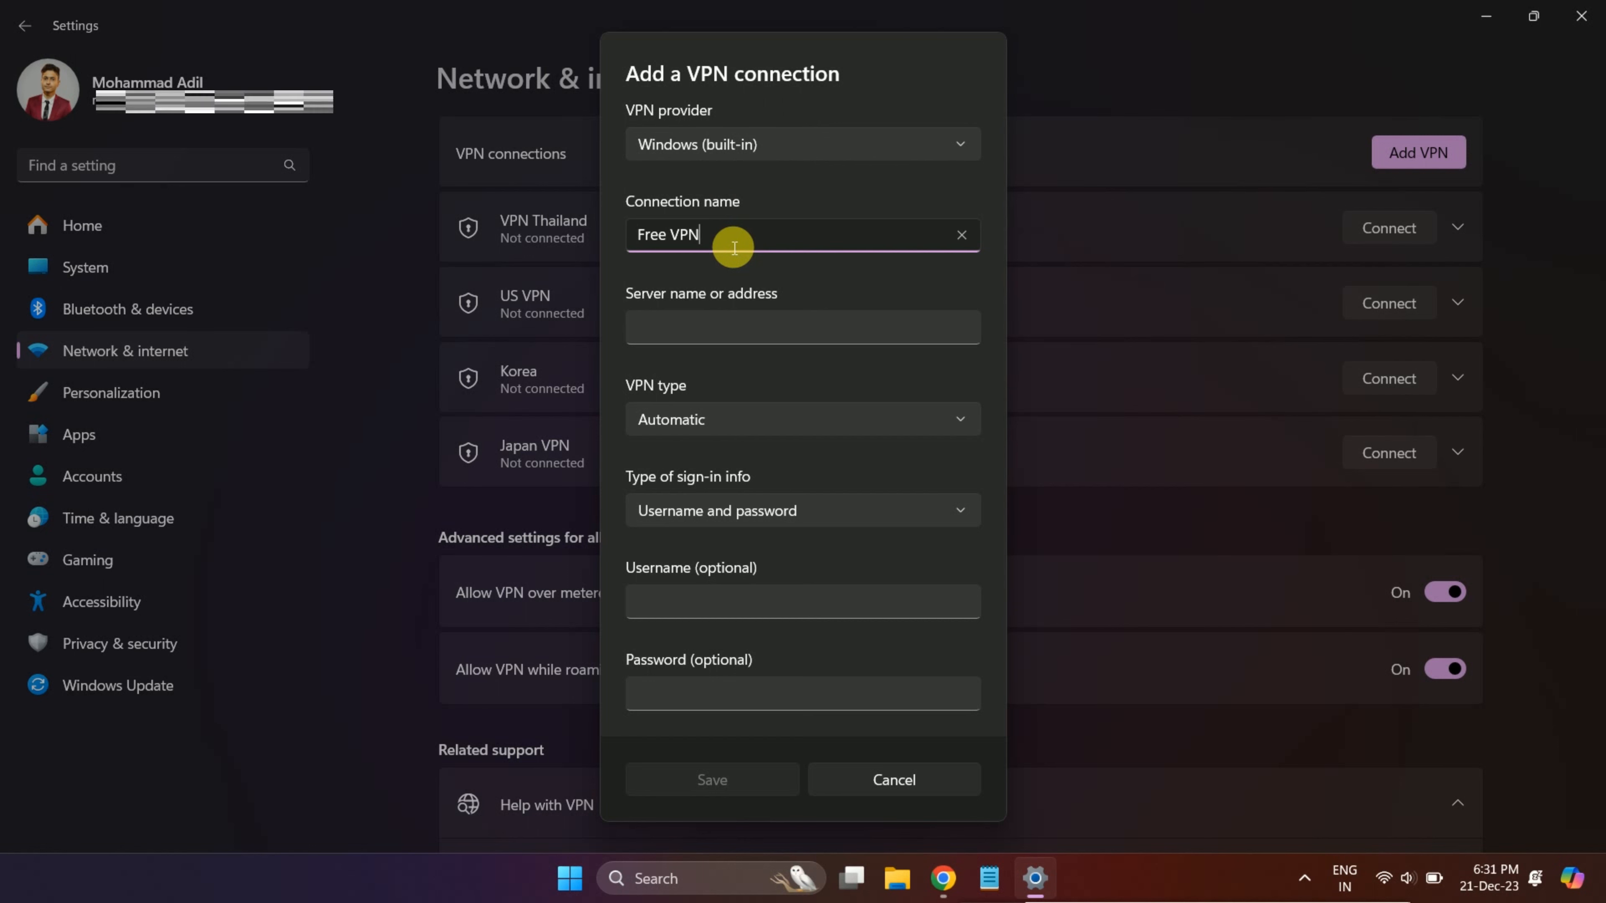
left_click(735, 277)
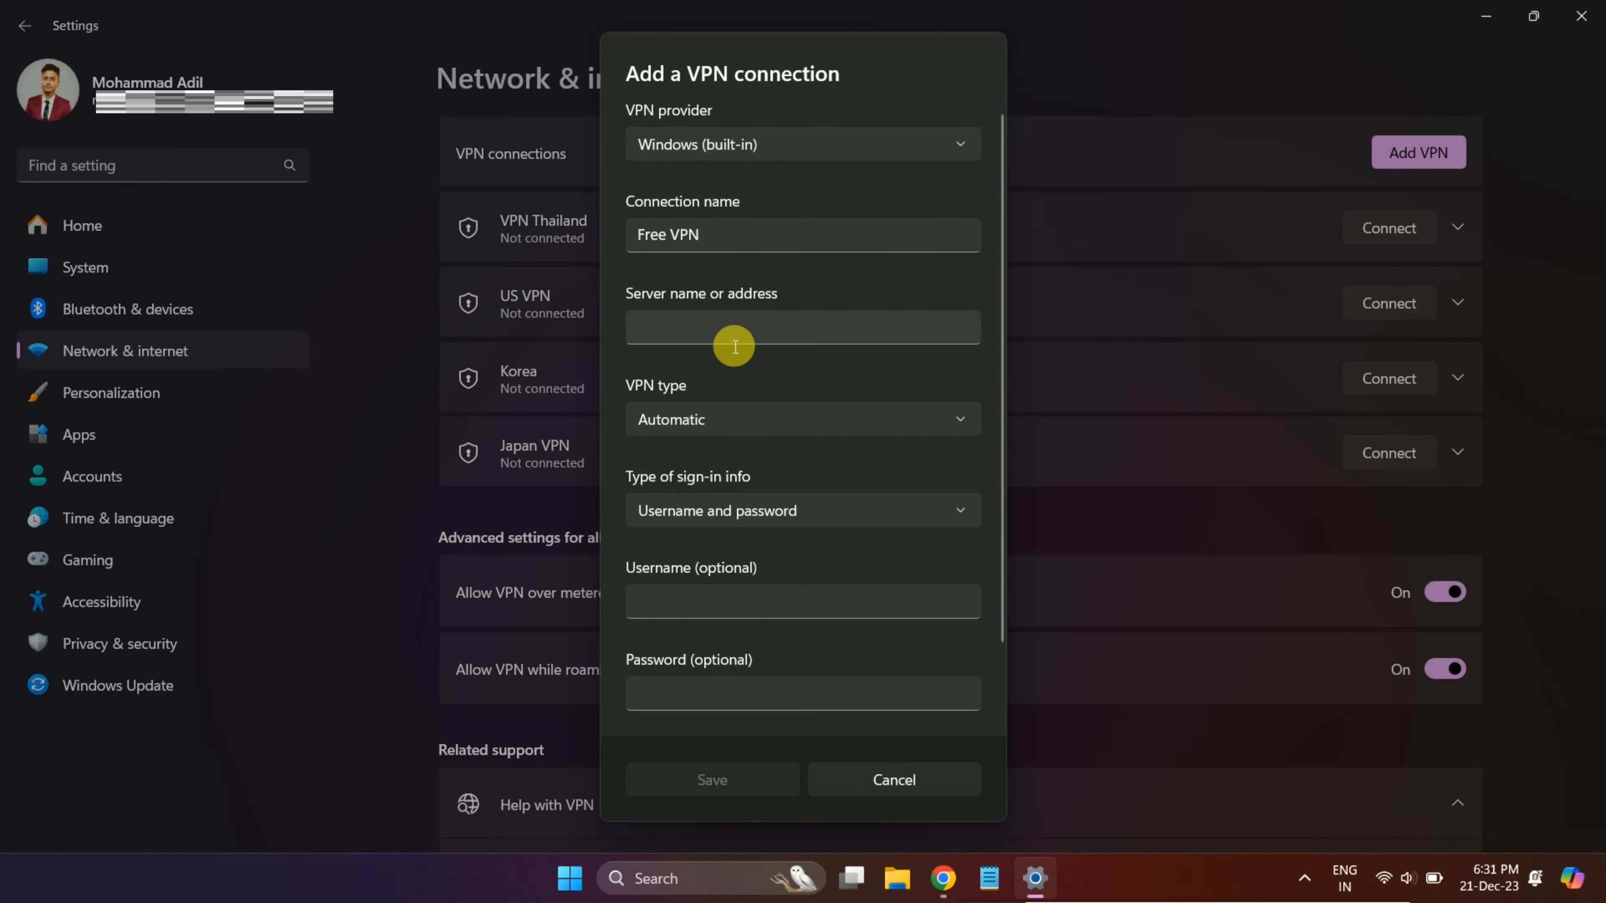
left_click(683, 346)
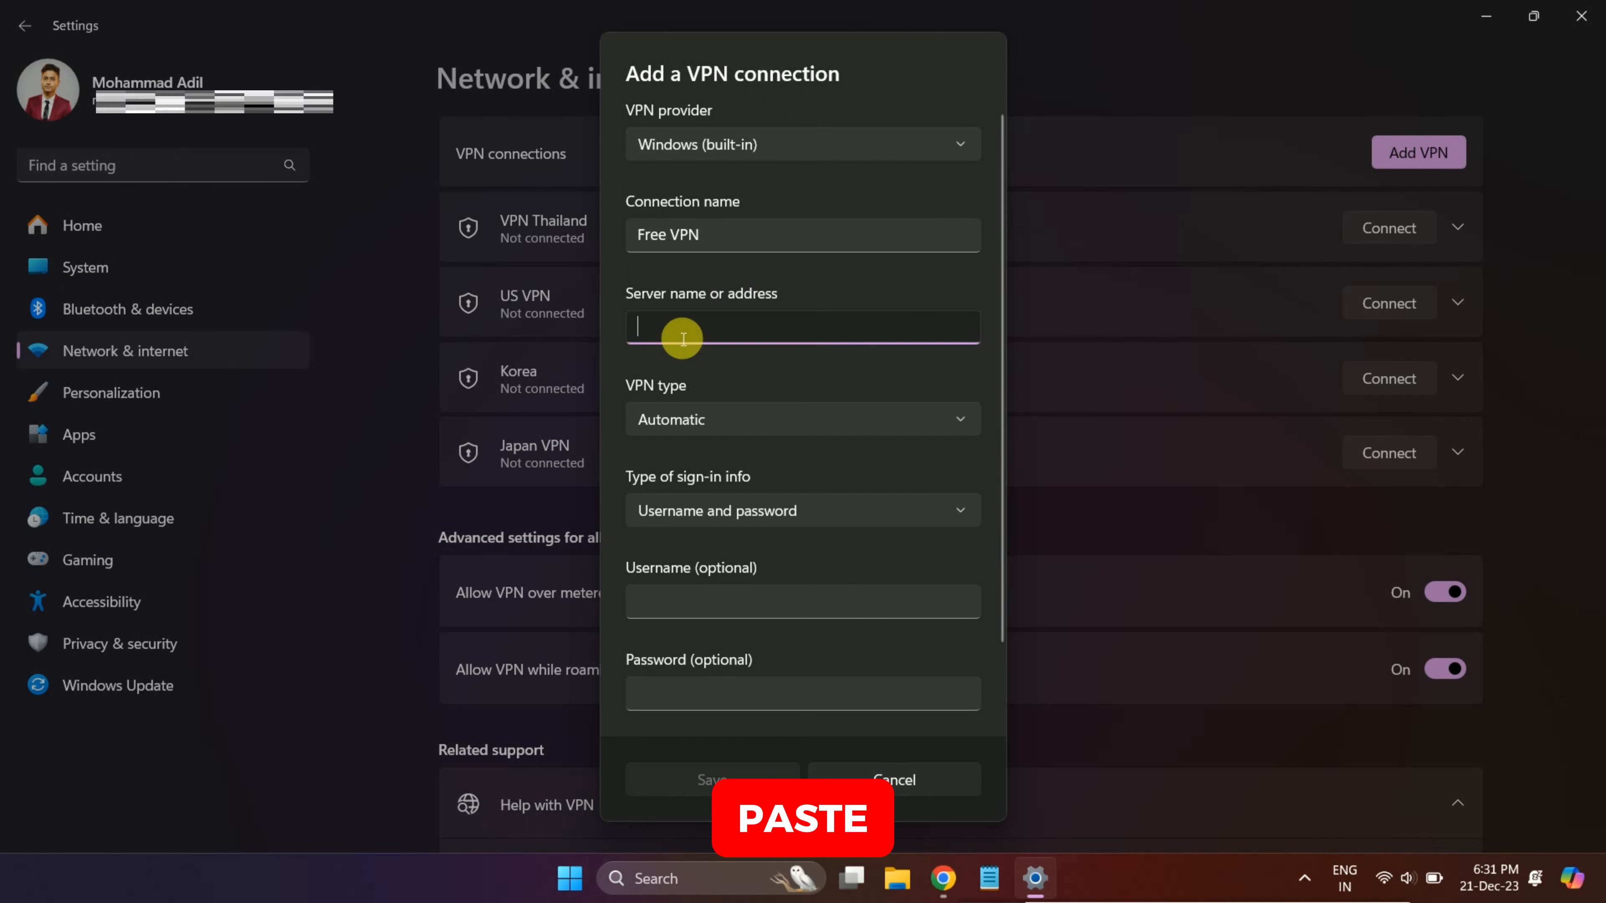
right_click(684, 340)
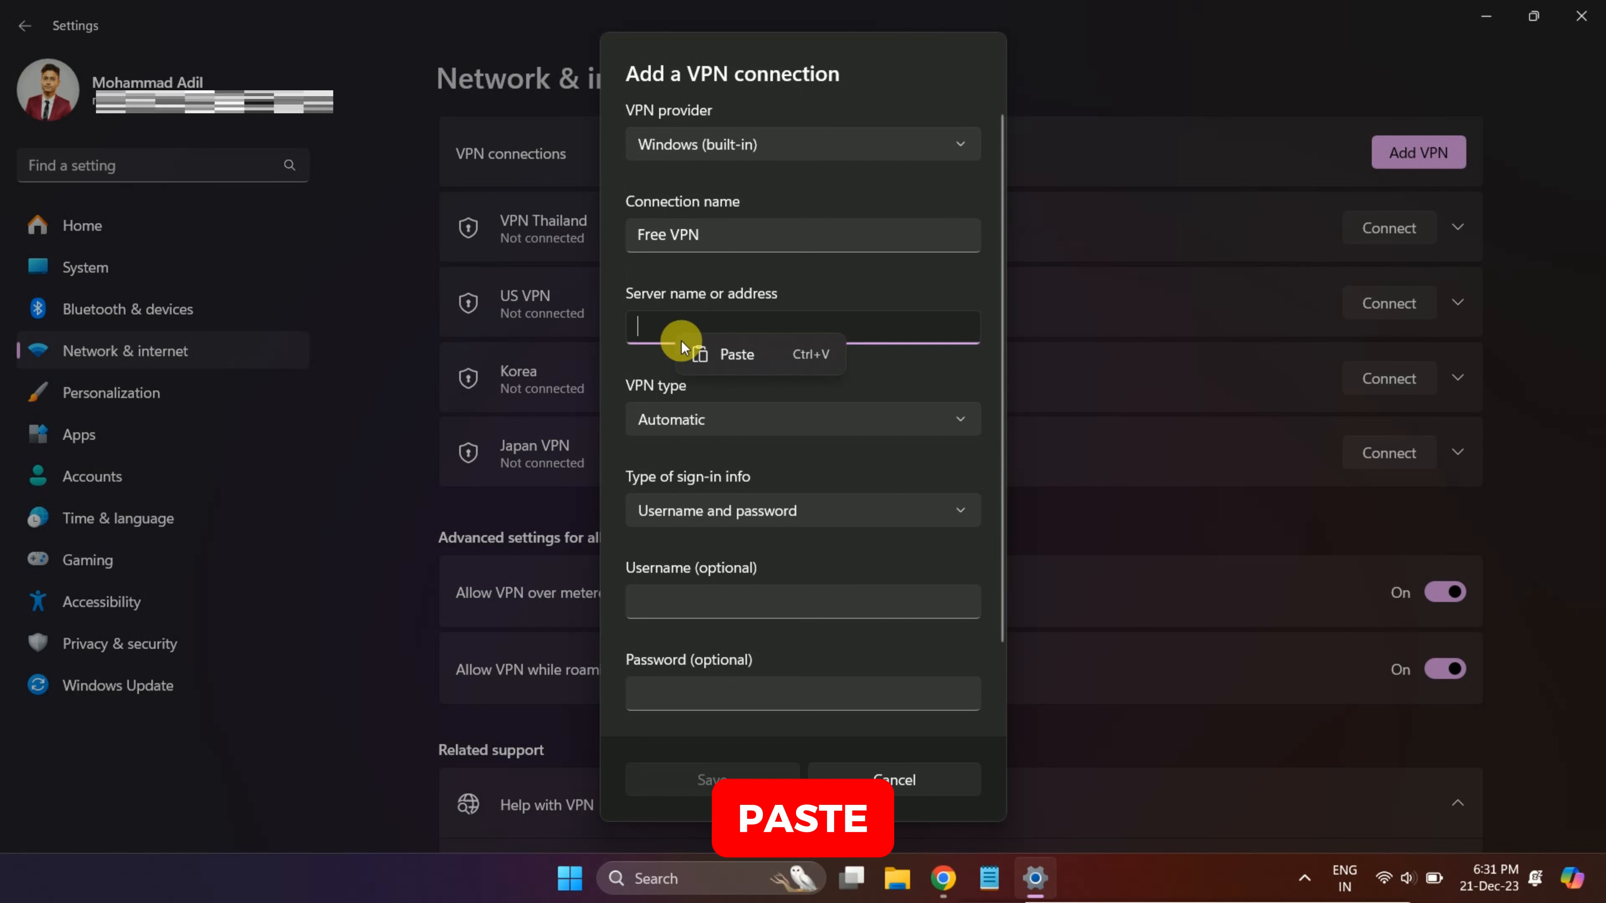
left_click(774, 358)
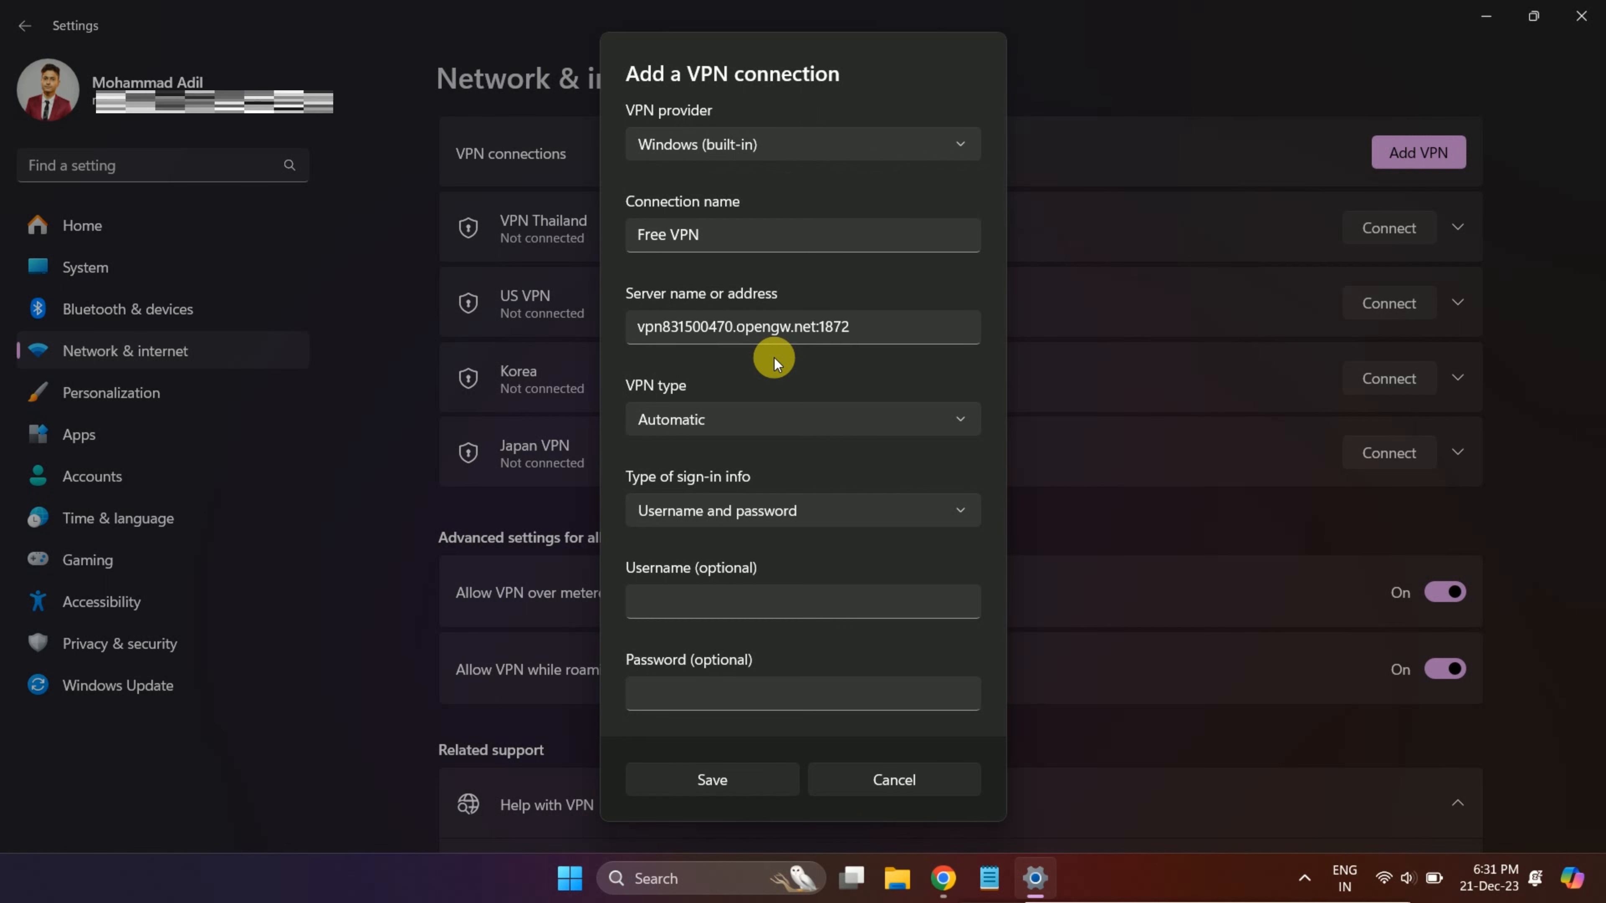
Set the VPN type to Secure Socket Tunneling Protocol (SSTP) and activate the username field.
left_click(764, 432)
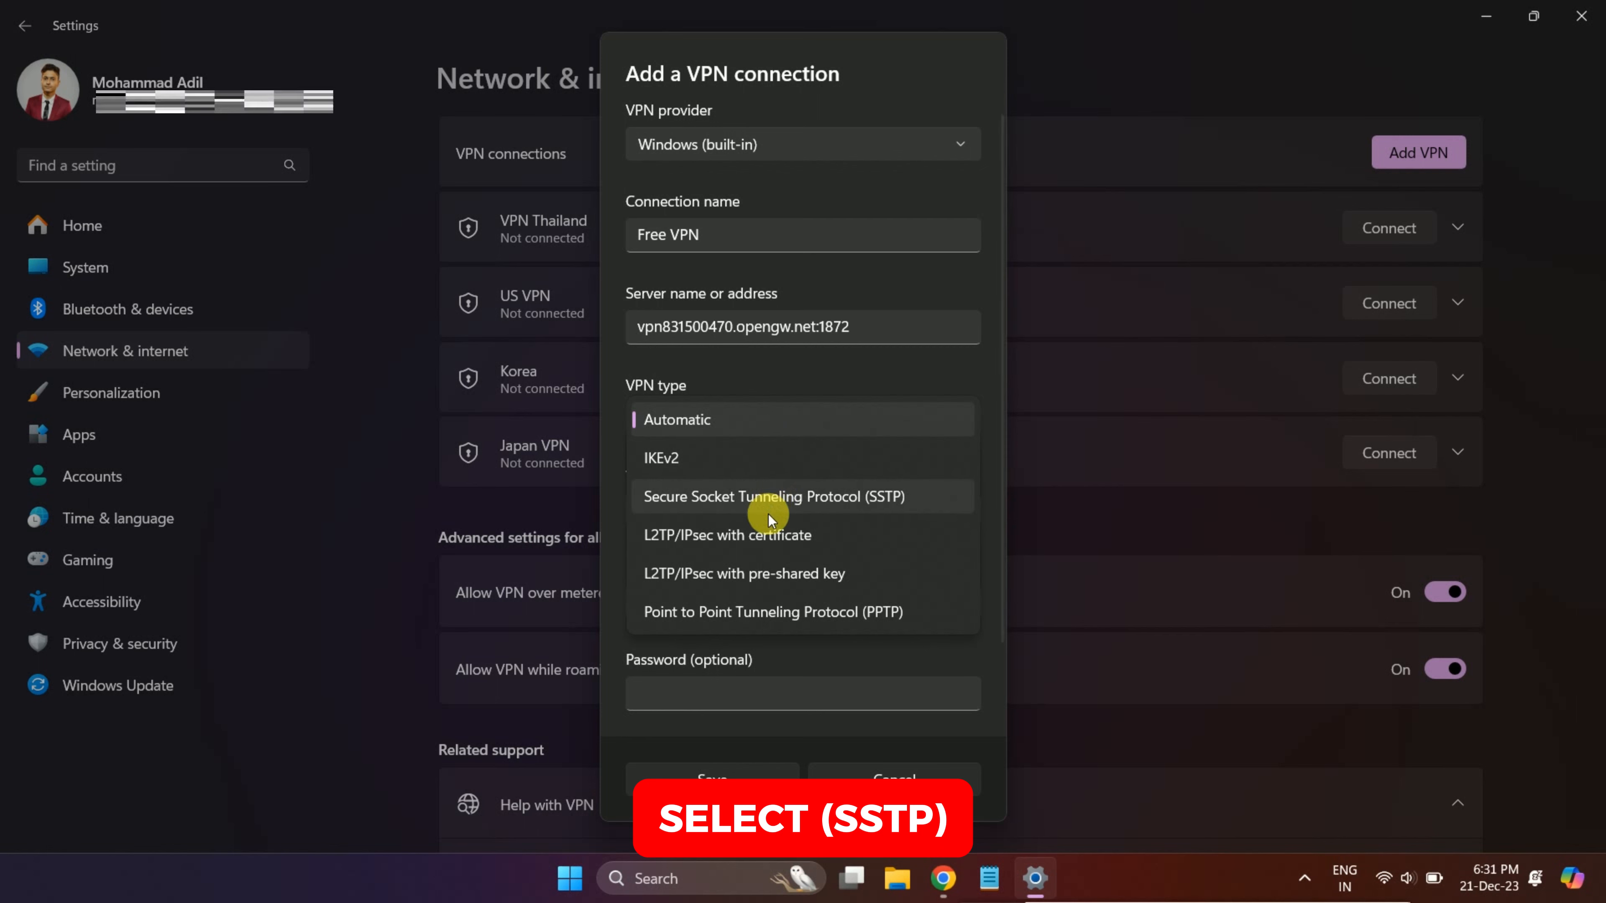
left_click(736, 502)
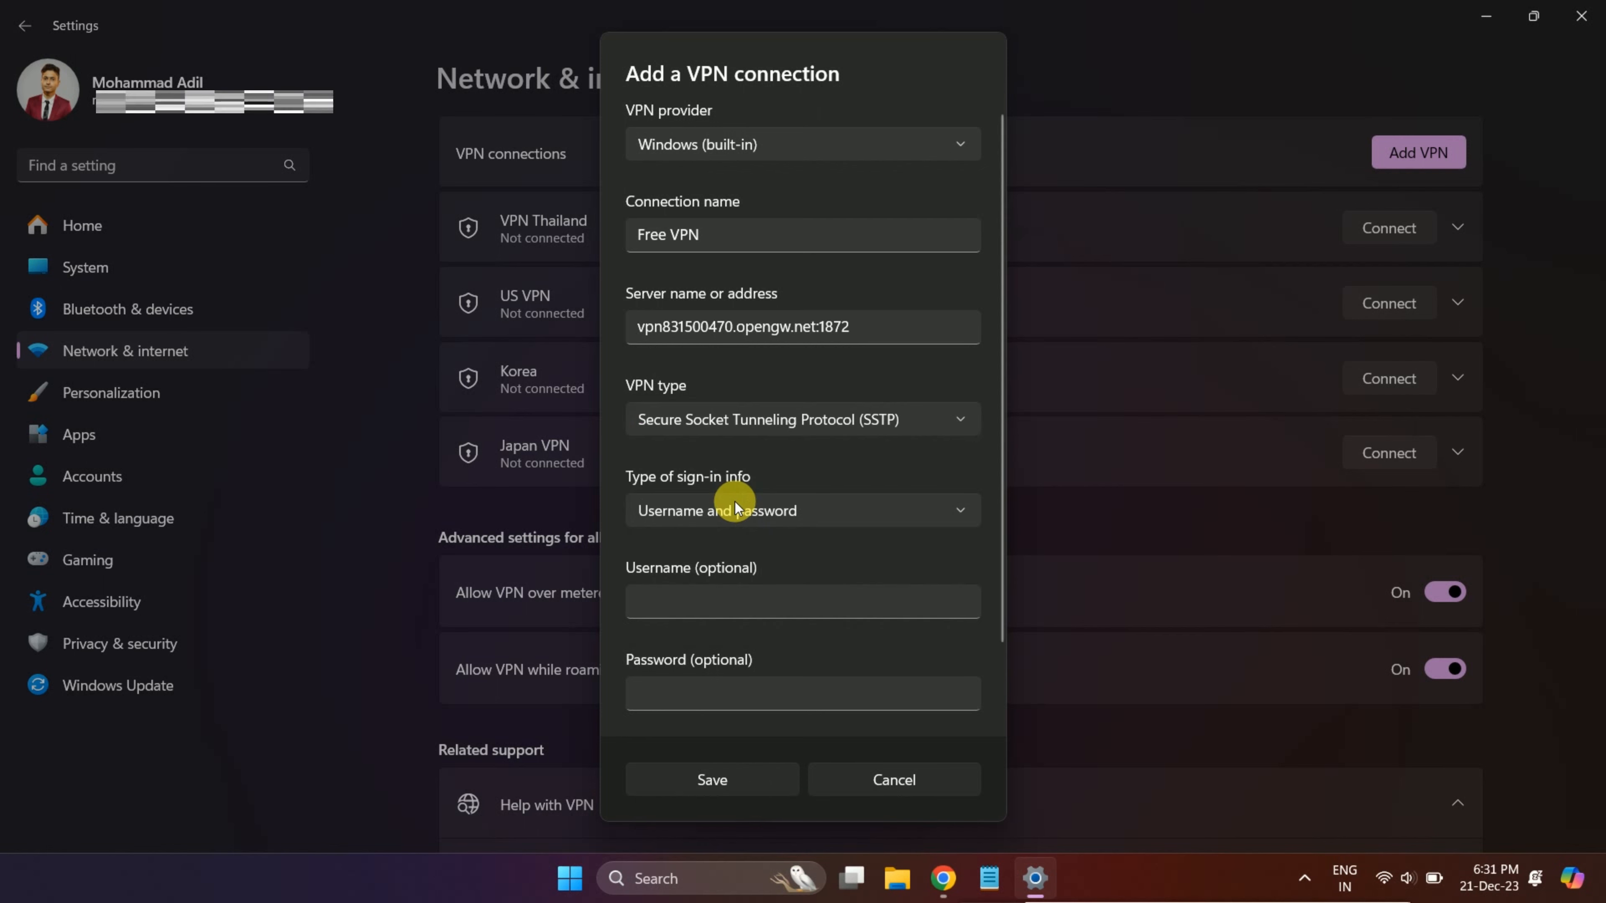
left_click(725, 589)
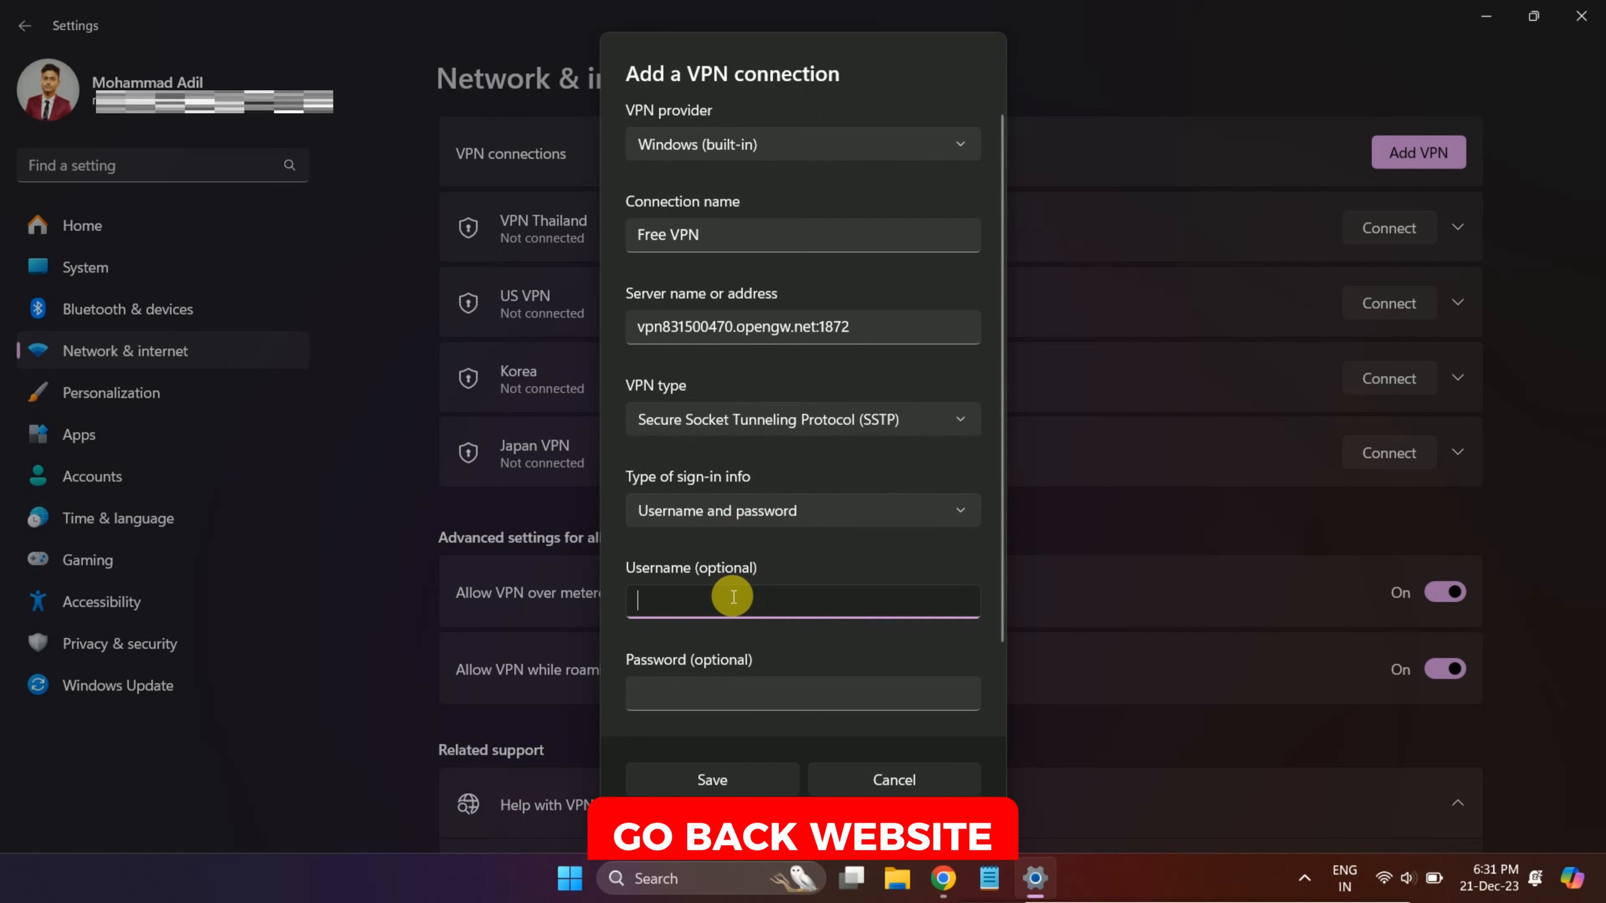
left_click(946, 886)
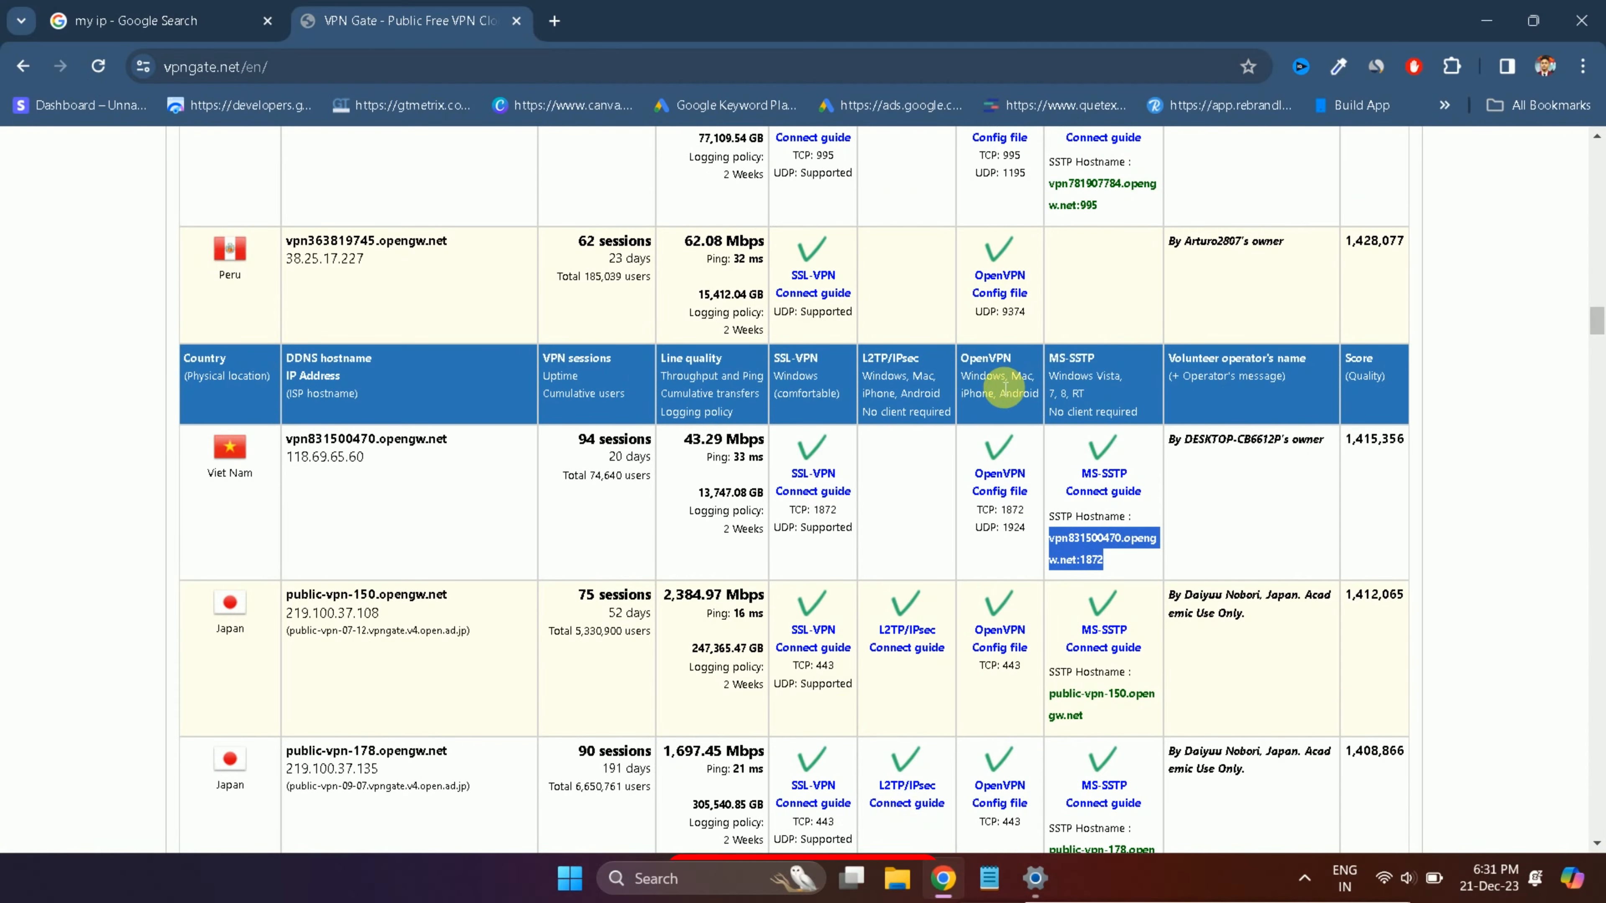
left_click_drag(1599, 326, 1599, 196)
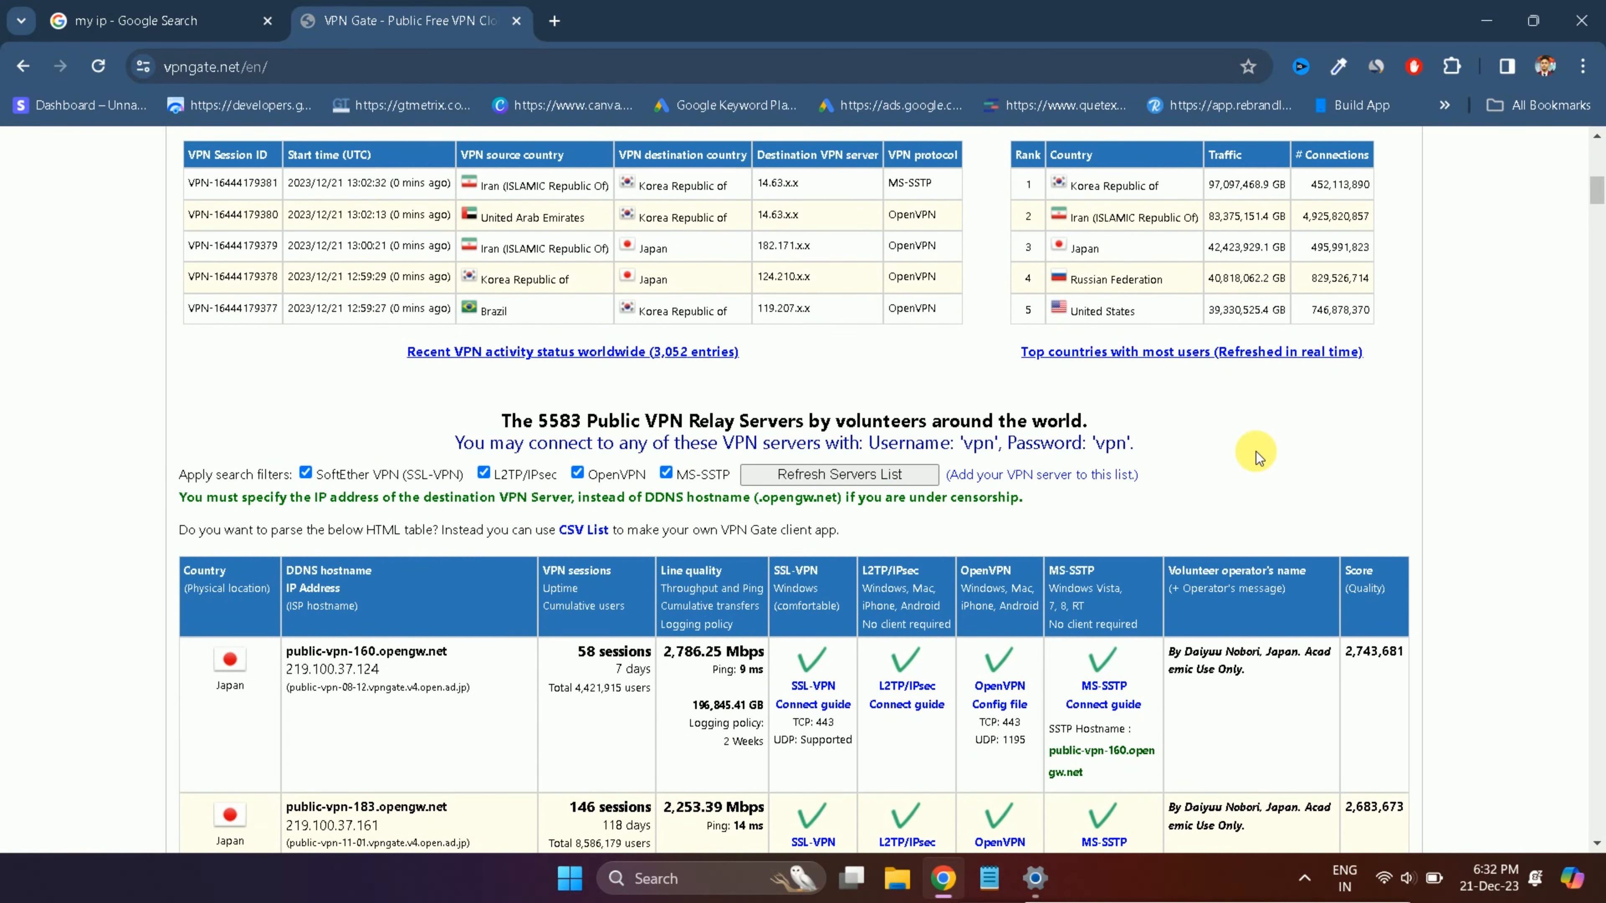
left_click_drag(870, 442, 1113, 447)
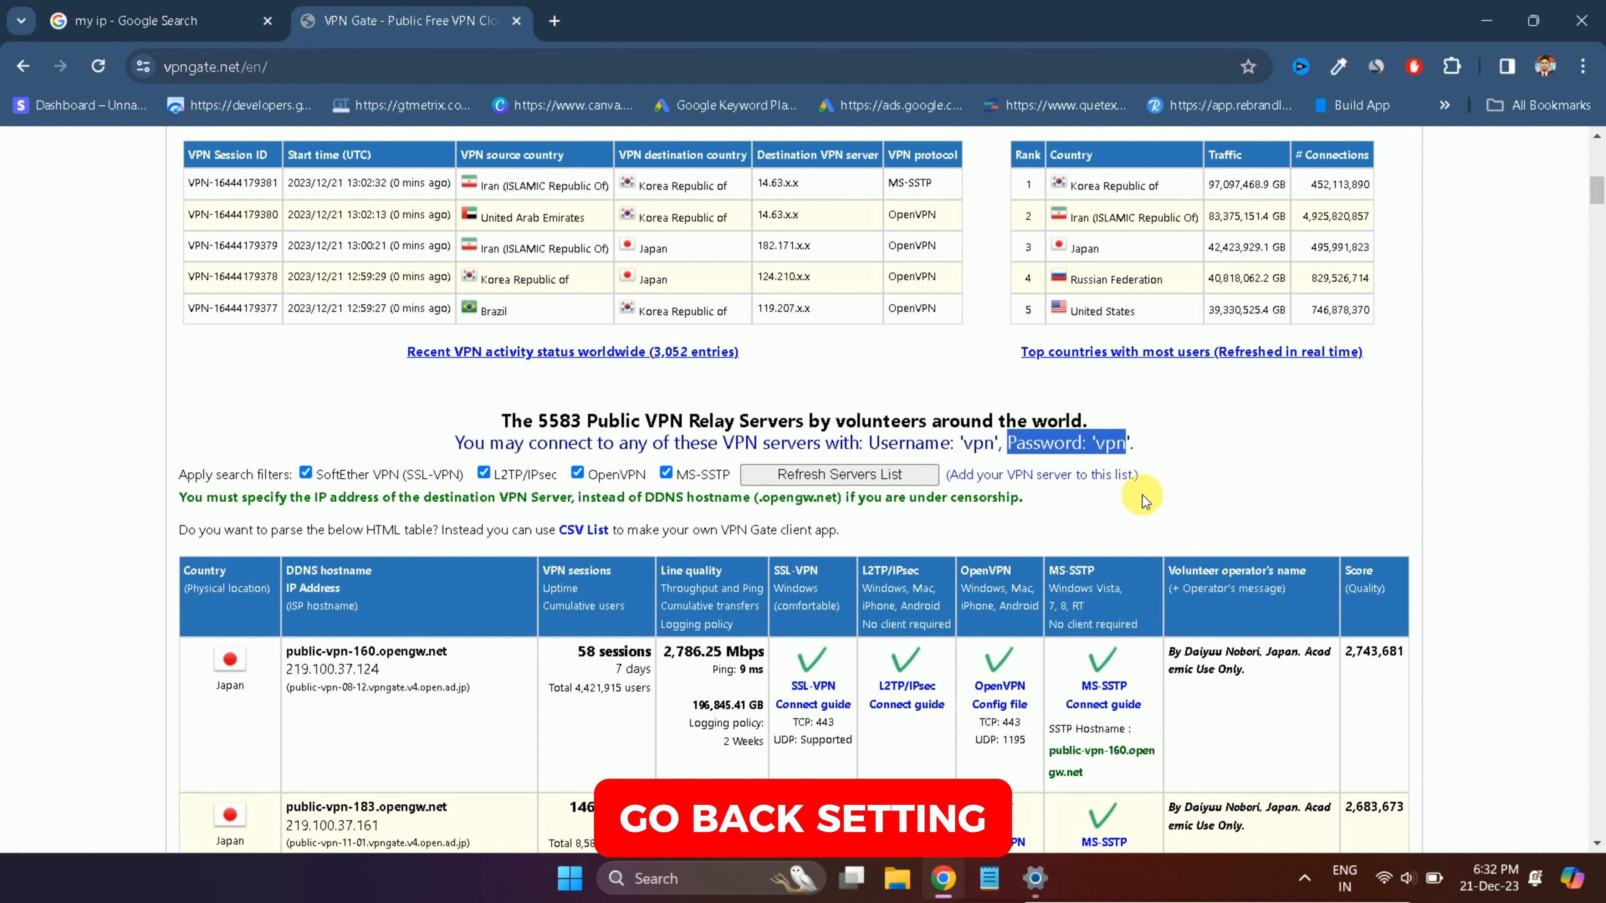
left_click(1036, 883)
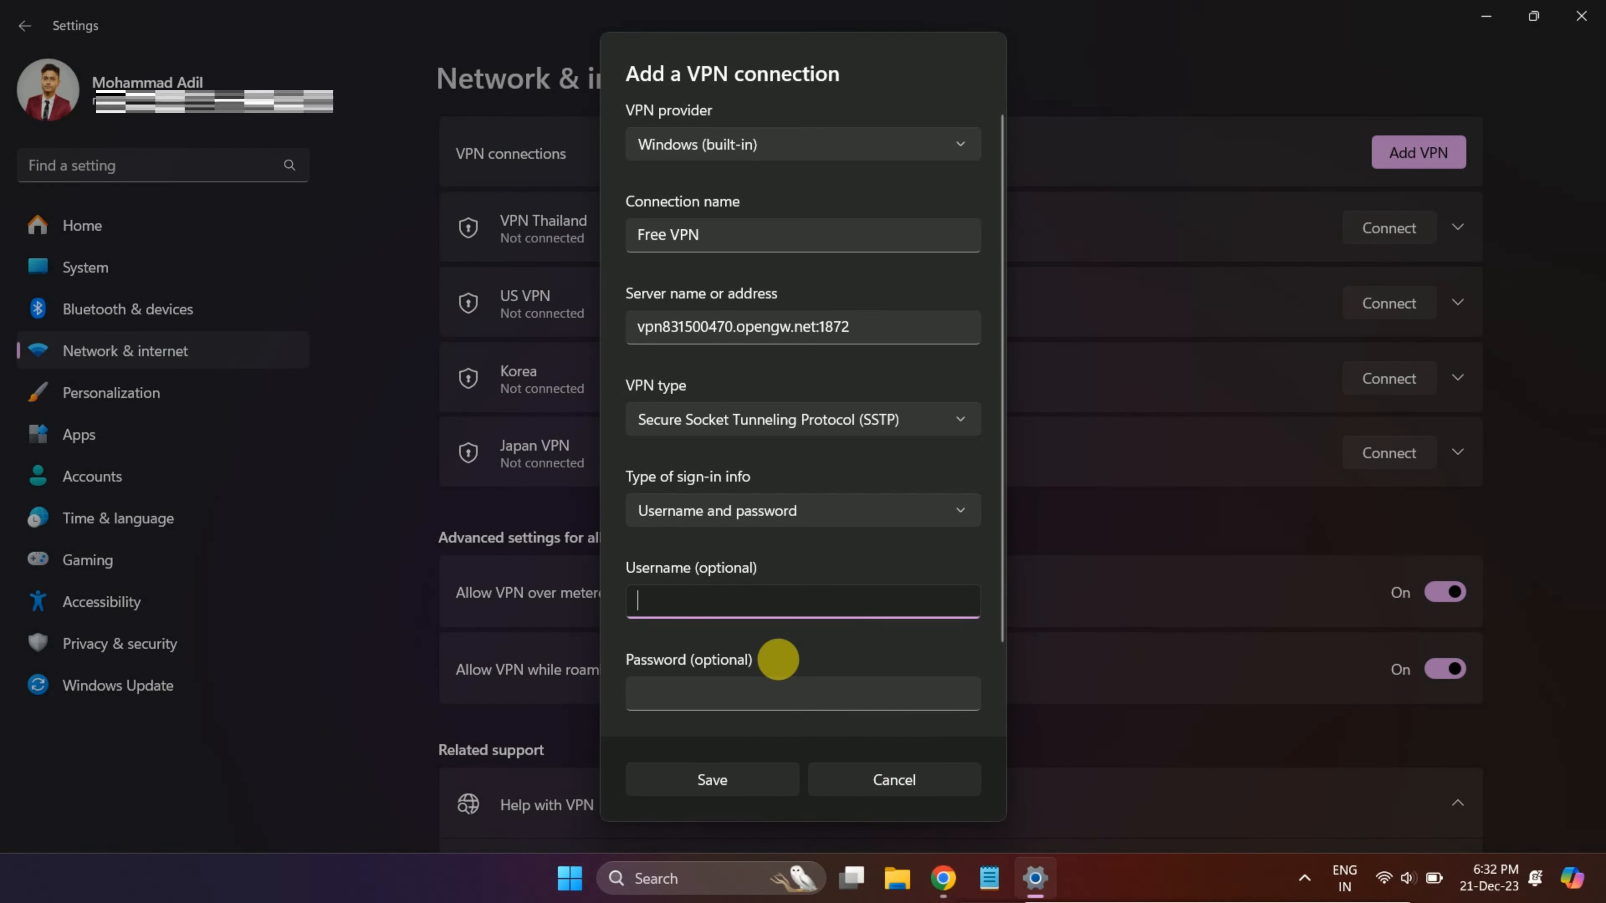
Enter the username vpn and the account password for the Free VPN connection, and save it.
type("vp")
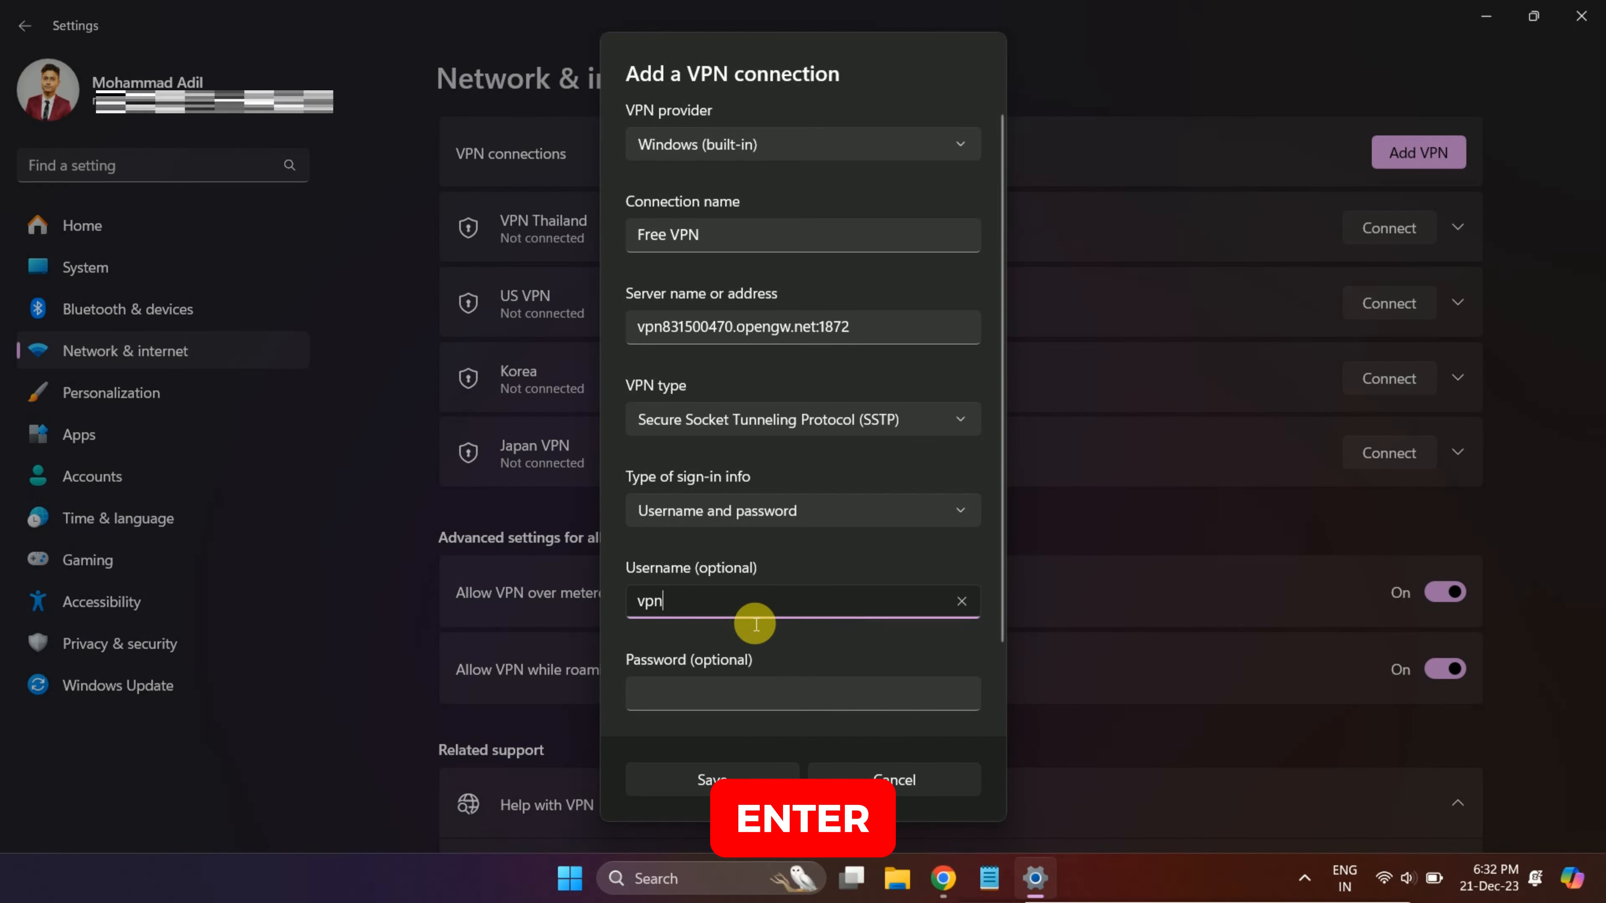
type("n")
left_click(757, 693)
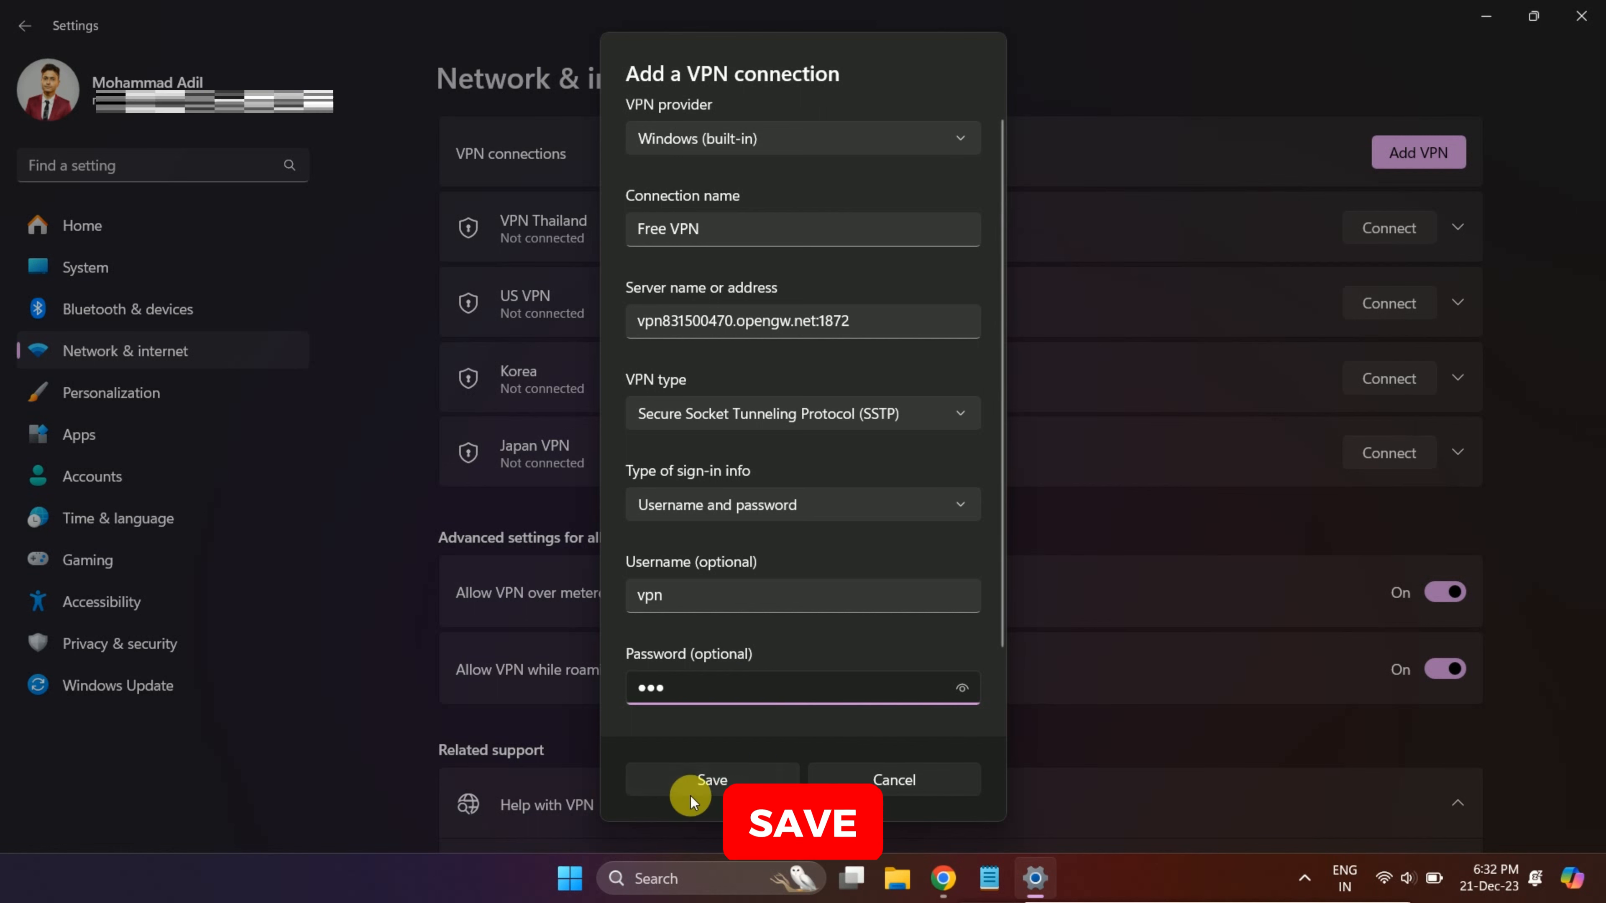
left_click(687, 780)
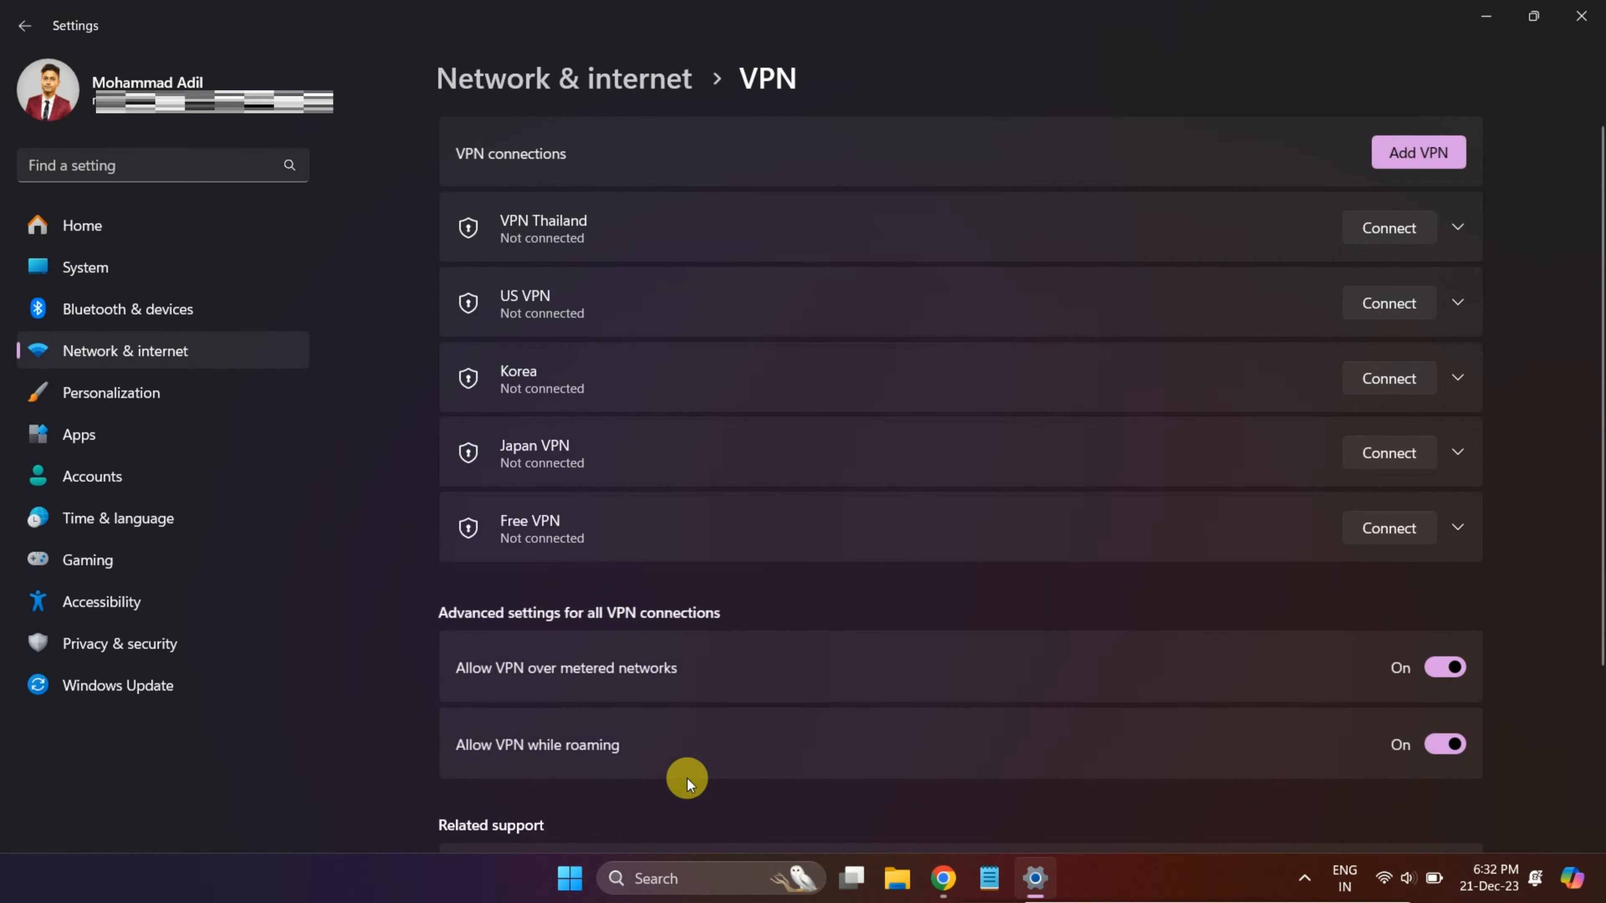
Connect to Free VPN, minimize Settings, and check the connection's status in the quick settings VPN list.
left_click(1376, 531)
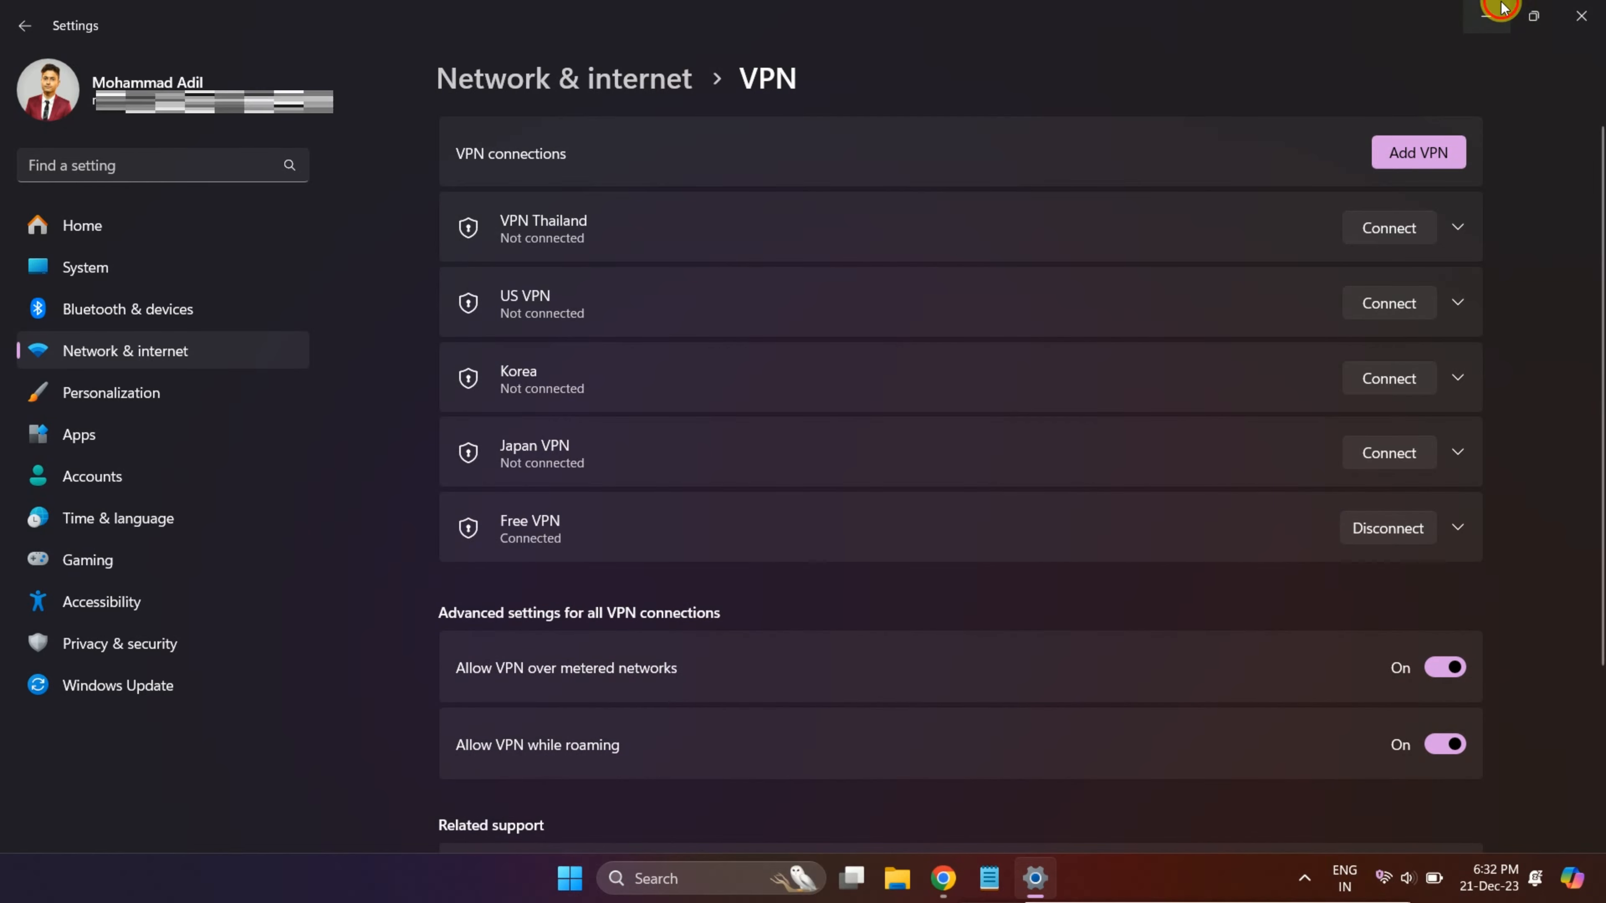
left_click(1486, 16)
left_click(1500, 9)
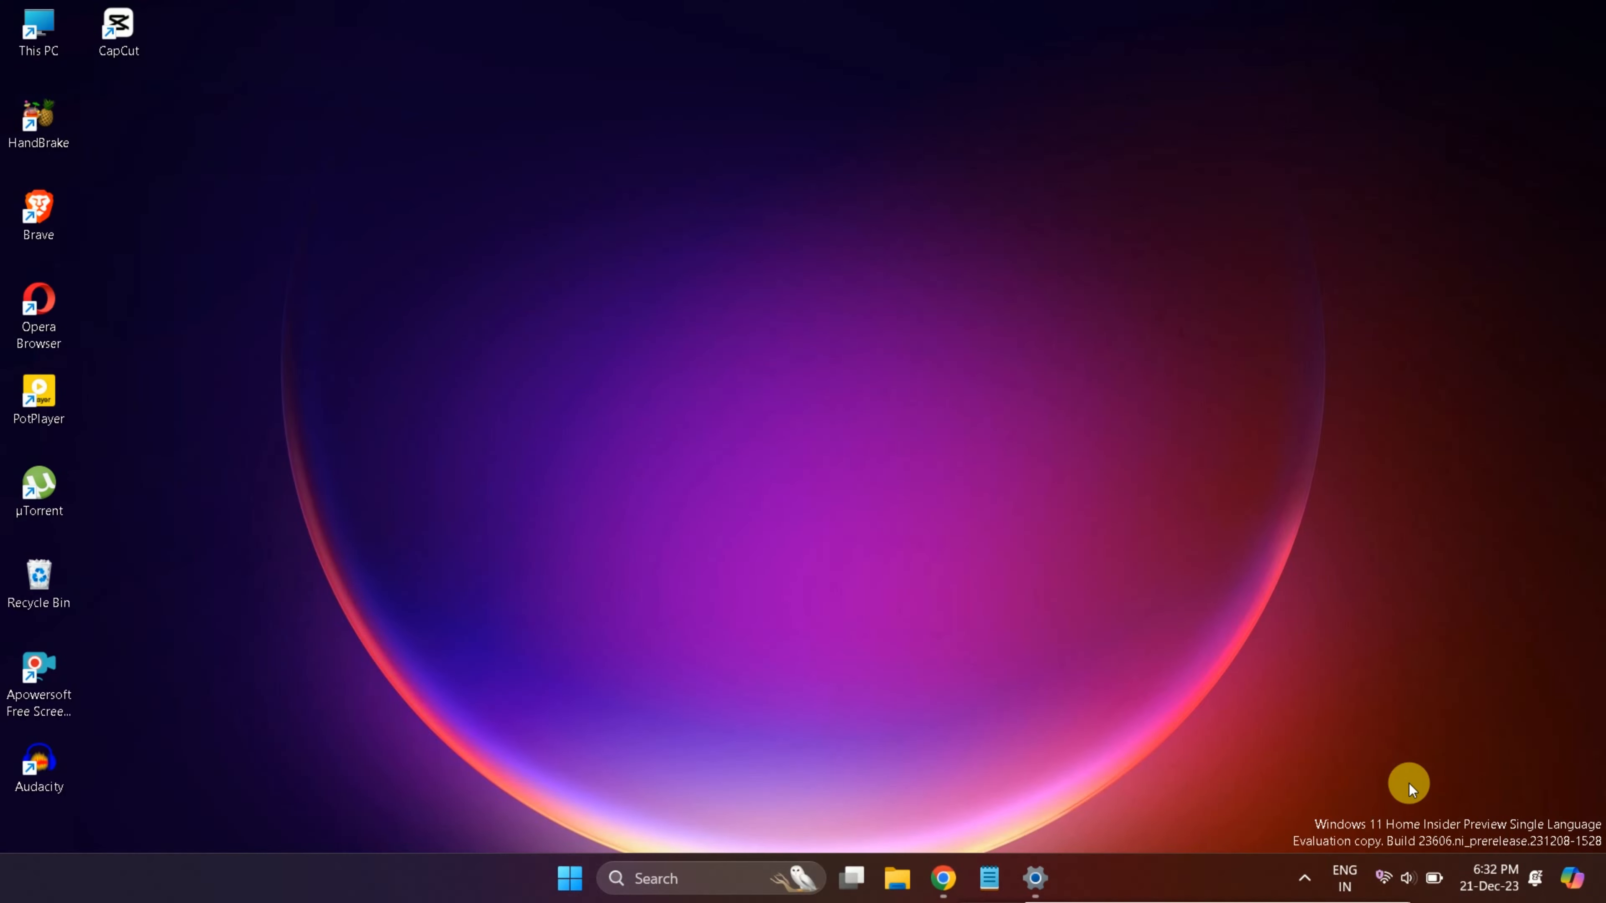
left_click(1395, 876)
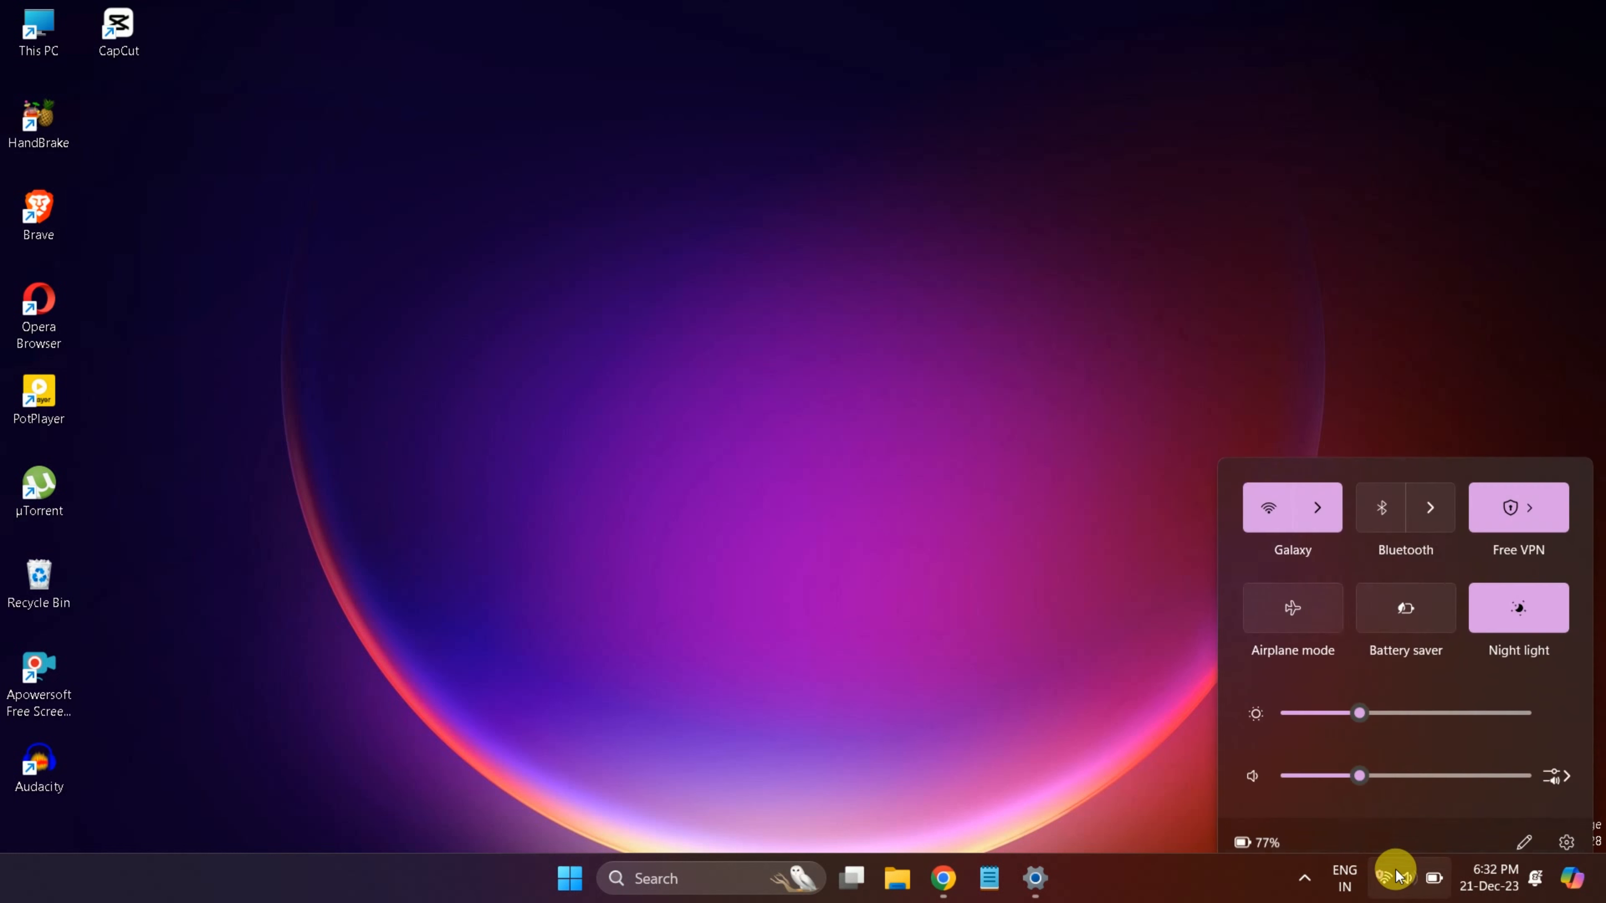
left_click(1514, 501)
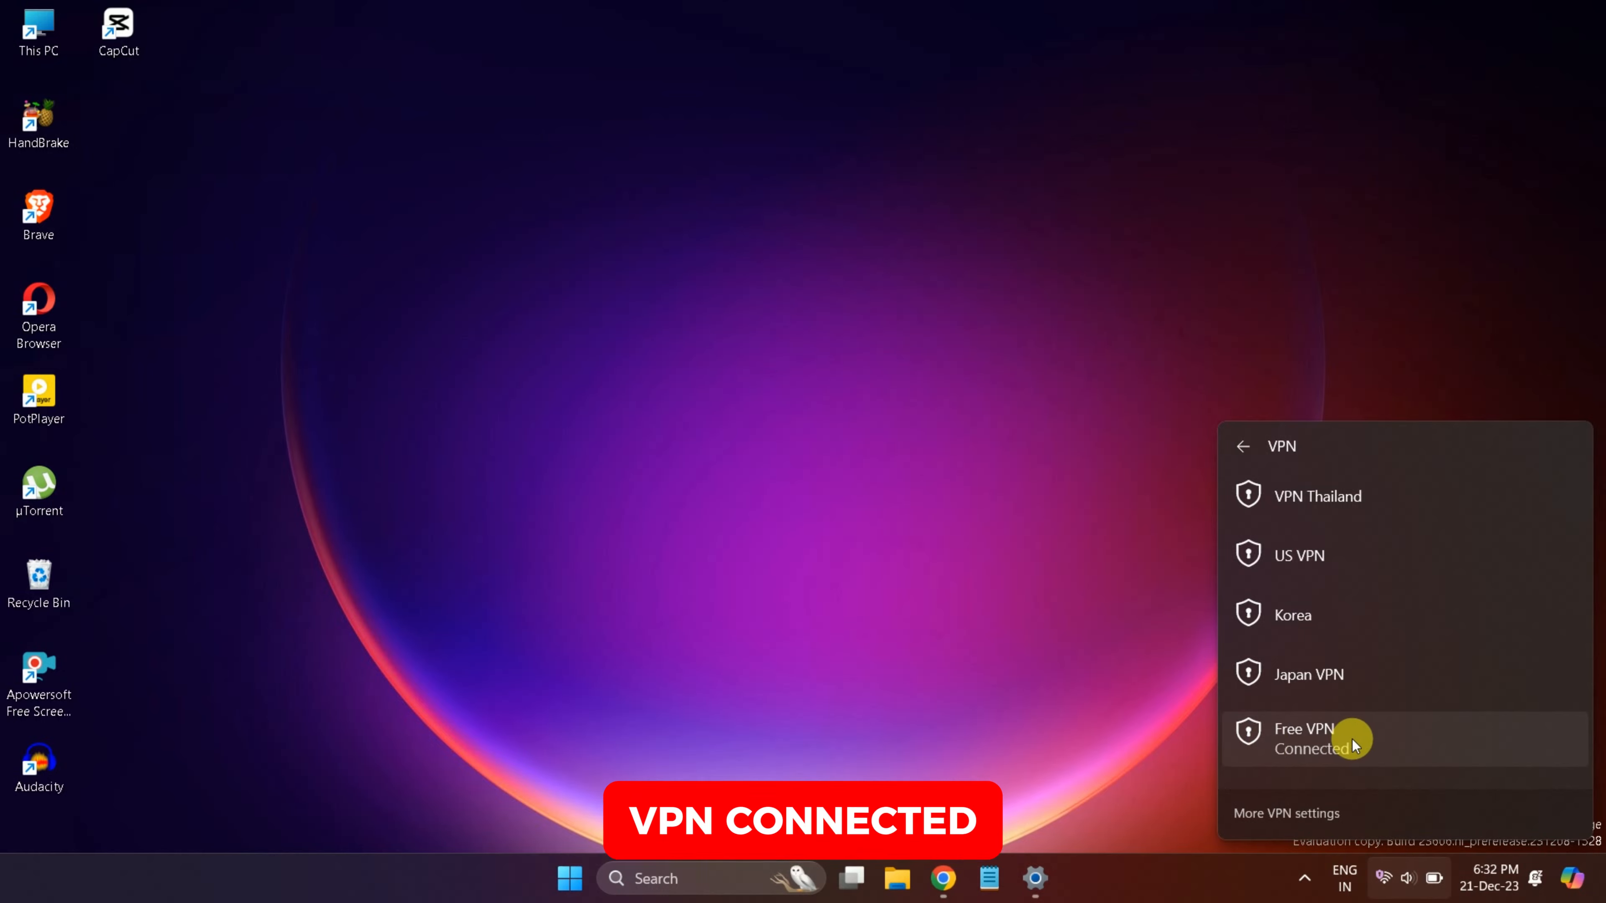
left_click(1090, 683)
Switch to Chrome, reload the "my ip" Google search and check the public IP address in its results.
left_click(944, 874)
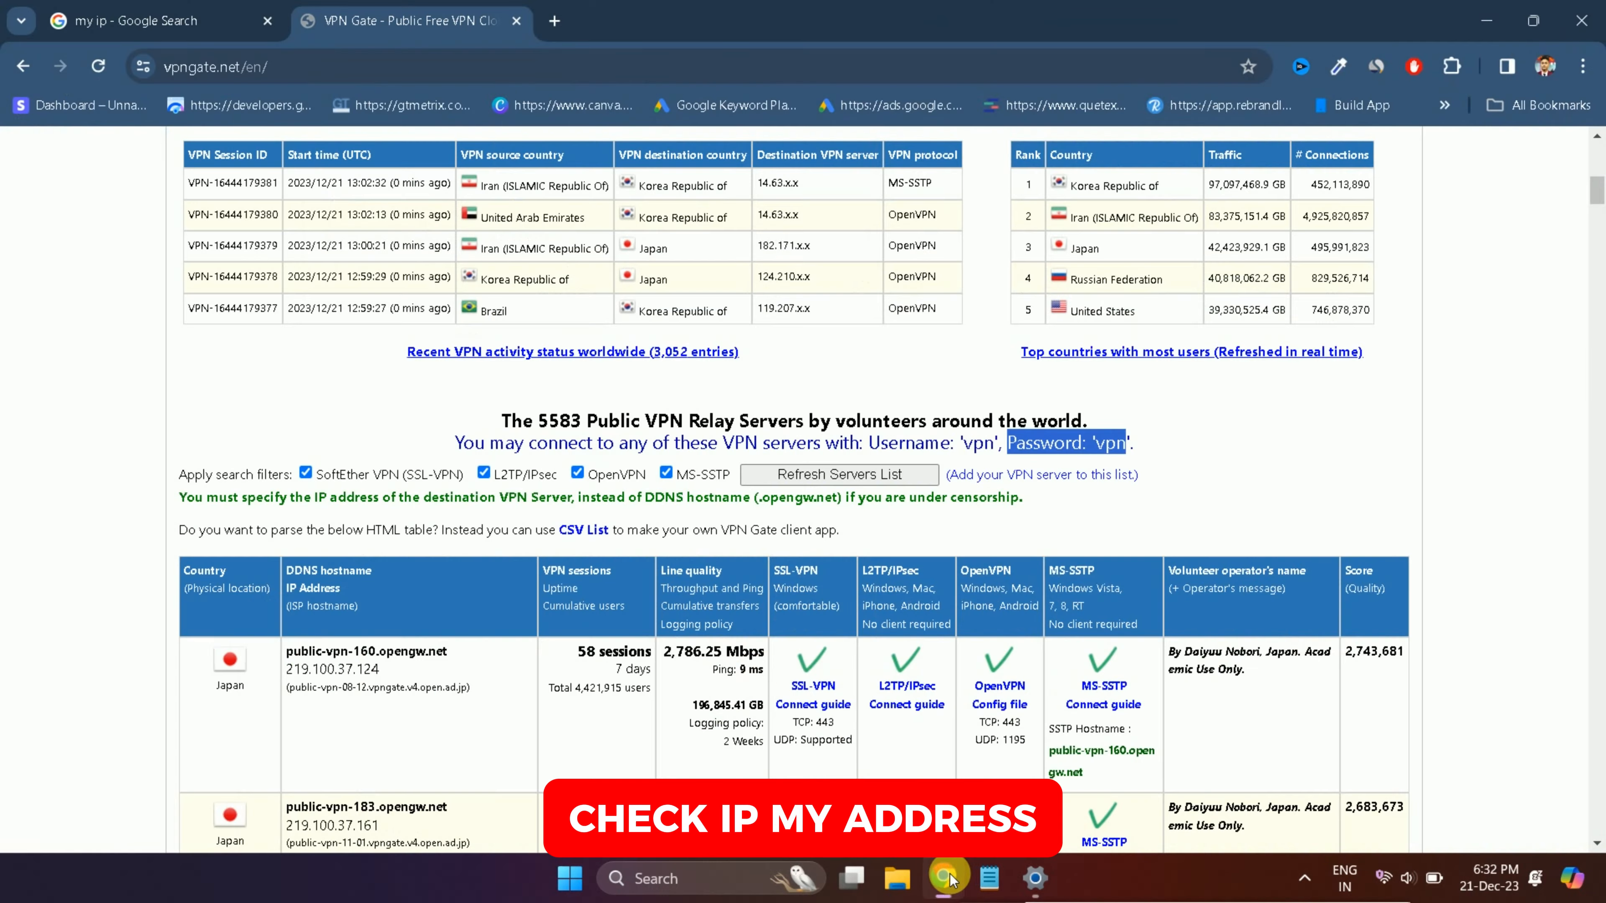
left_click(158, 26)
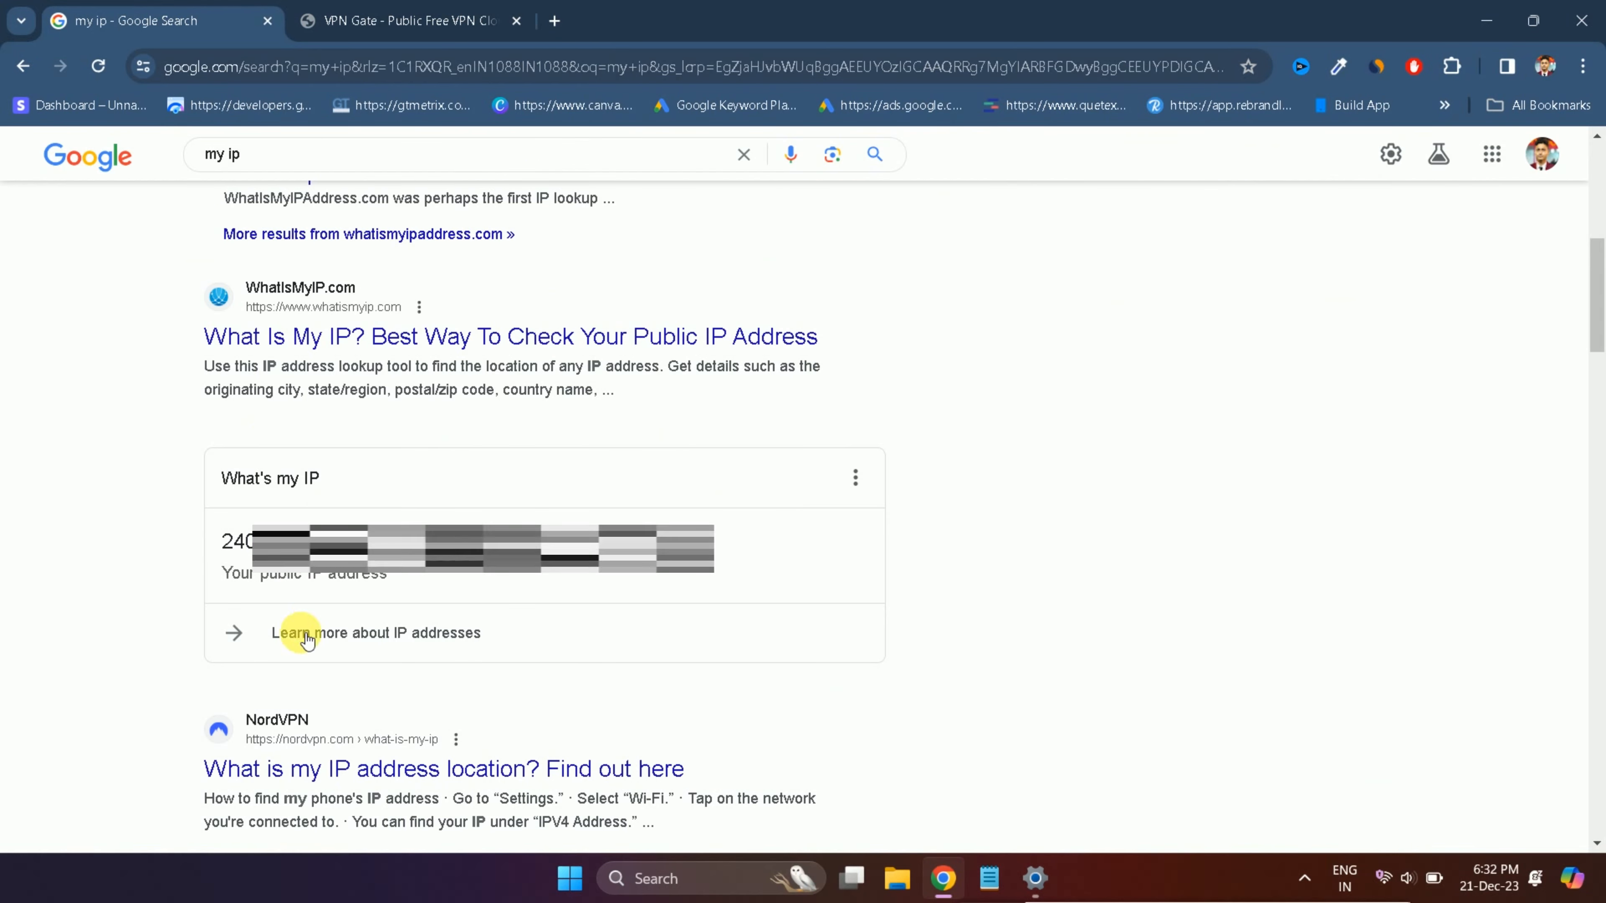
left_click(93, 78)
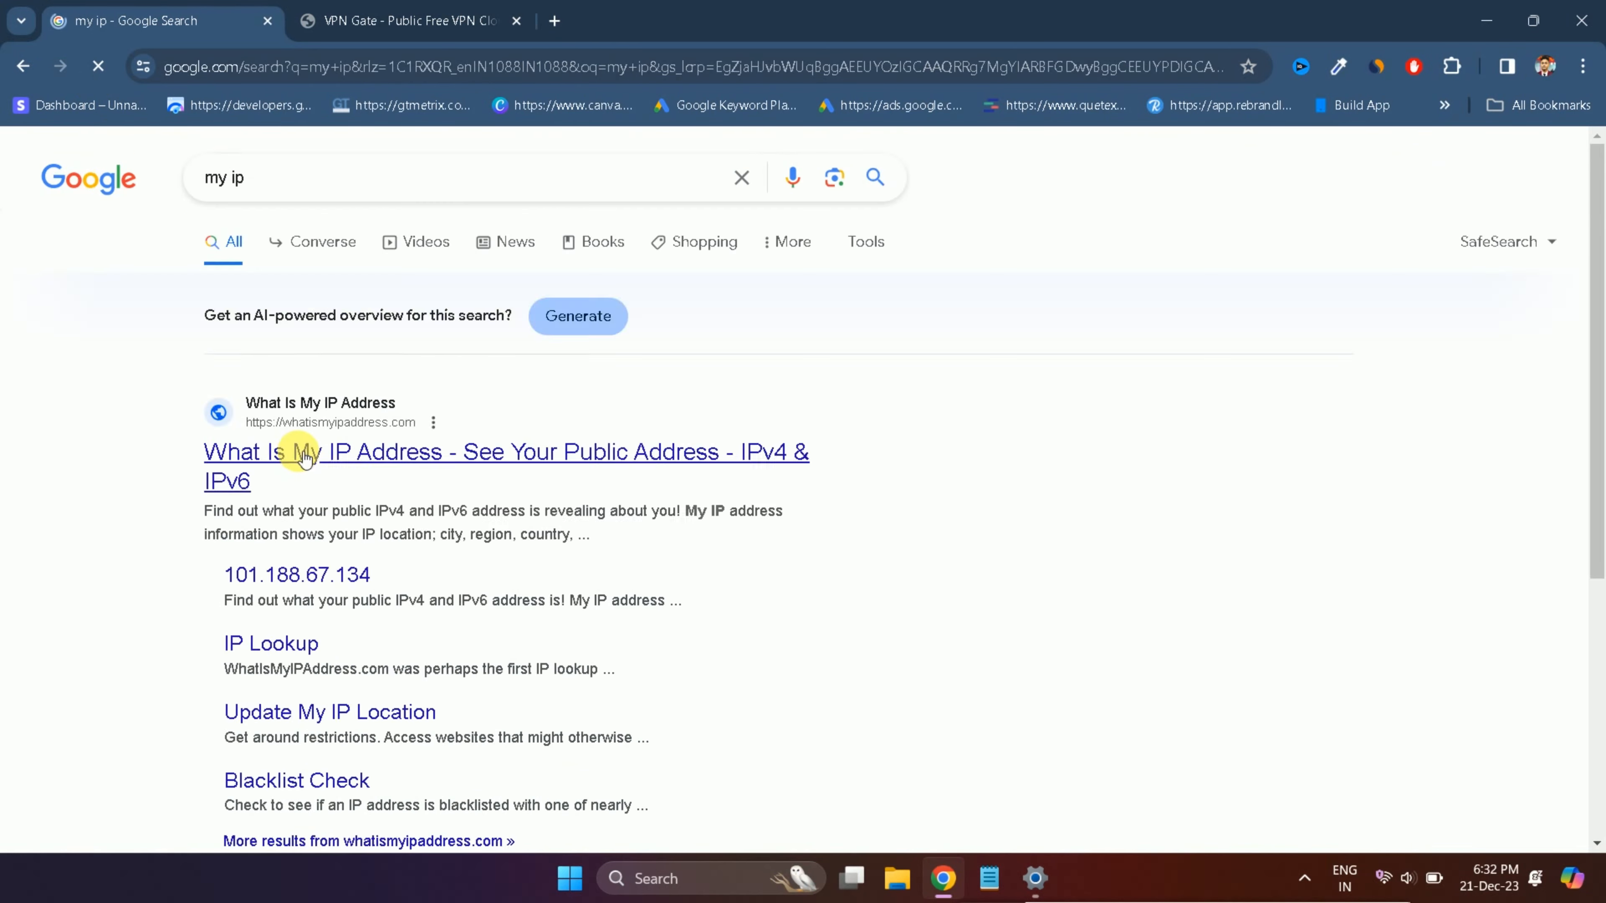
left_click_drag(1598, 310, 1597, 383)
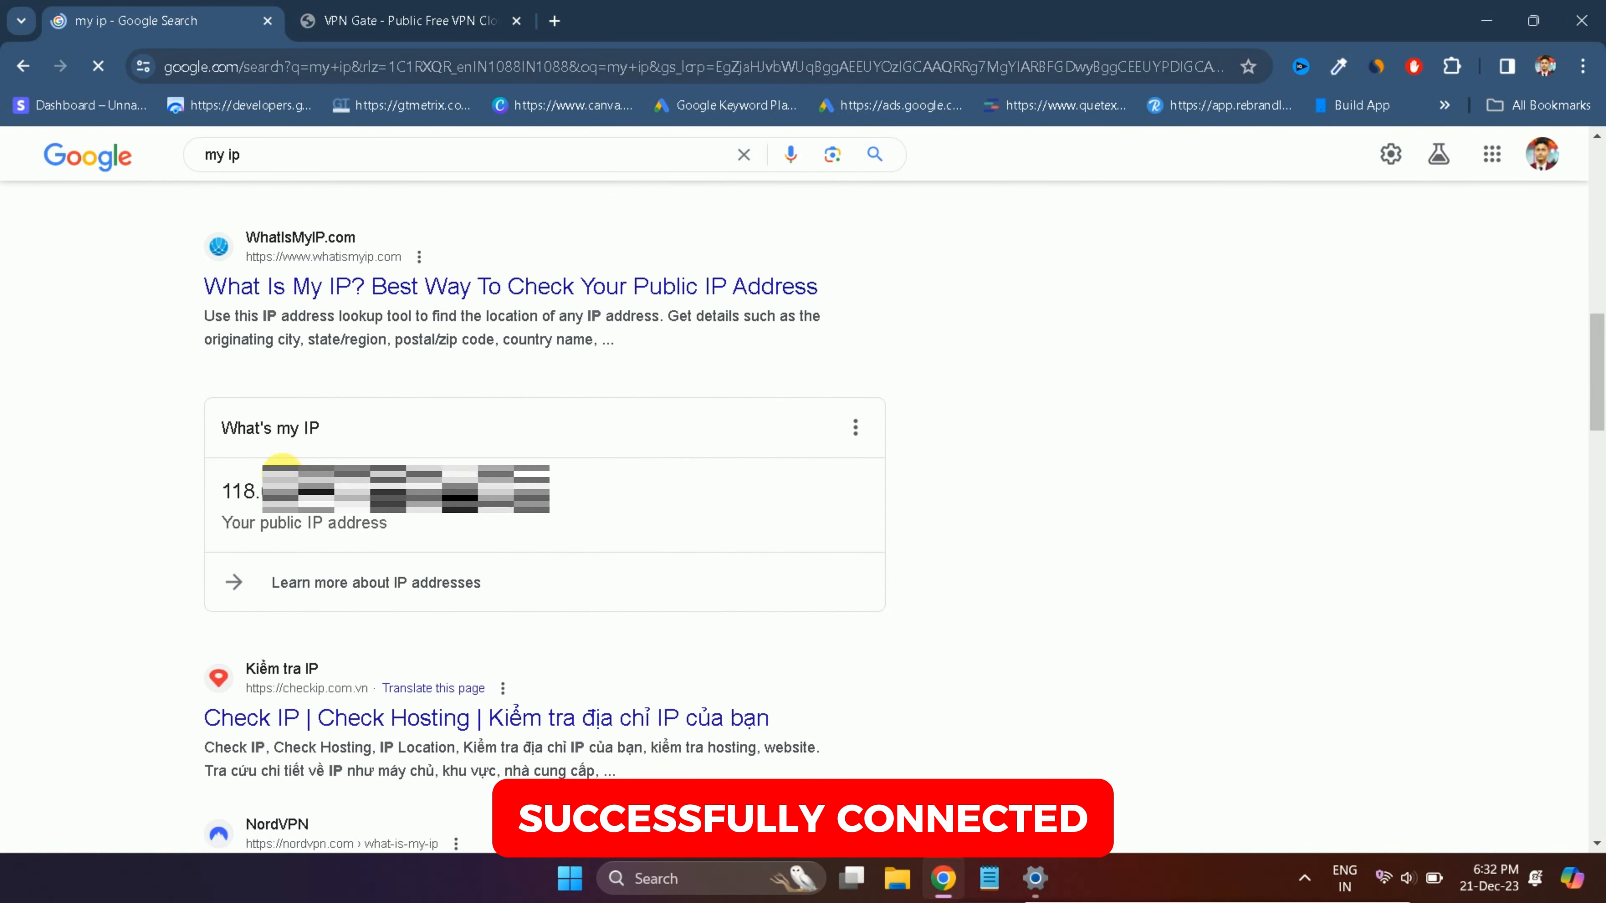
left_click_drag(223, 491, 285, 516)
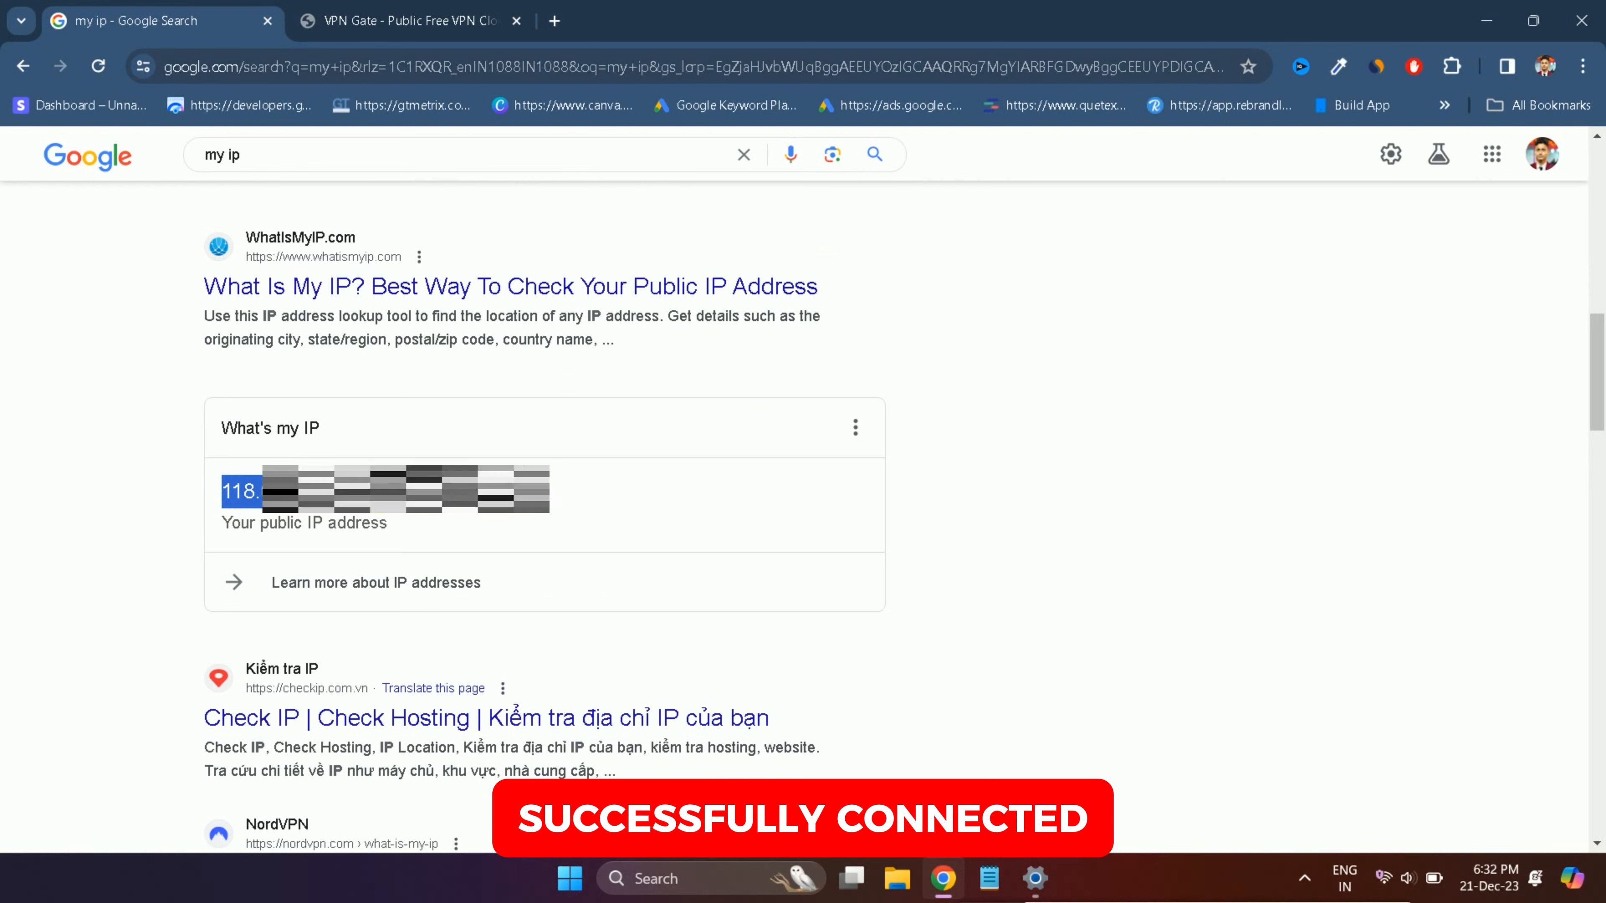
left_click(131, 531)
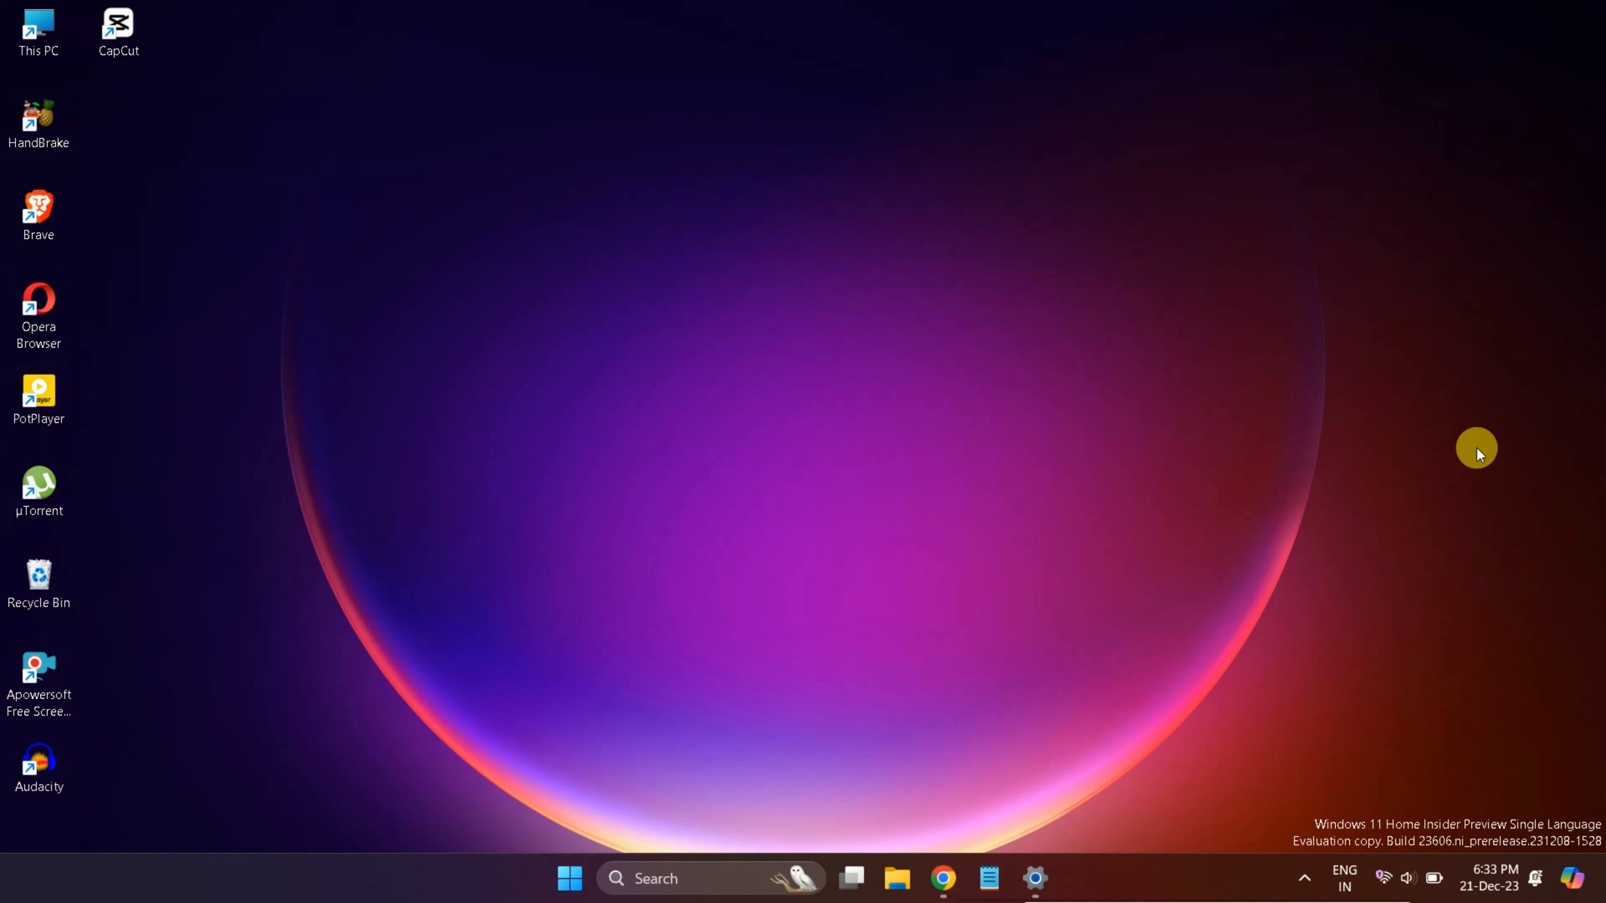
Disconnect Free VPN through the quick settings VPN list and close the list.
left_click(1389, 879)
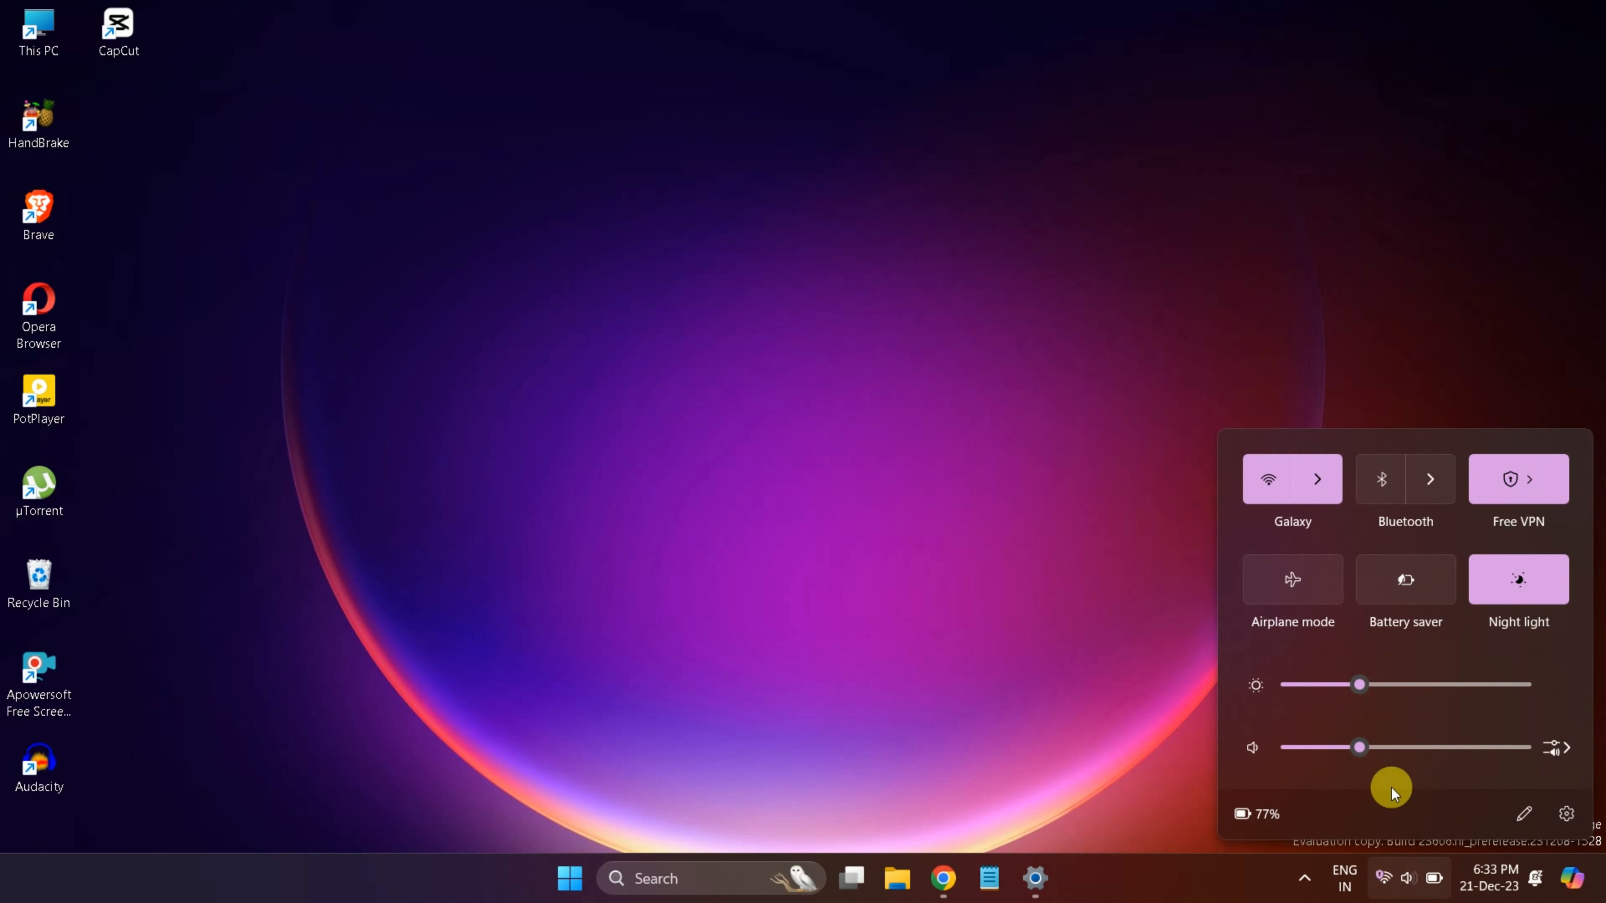
left_click(1528, 472)
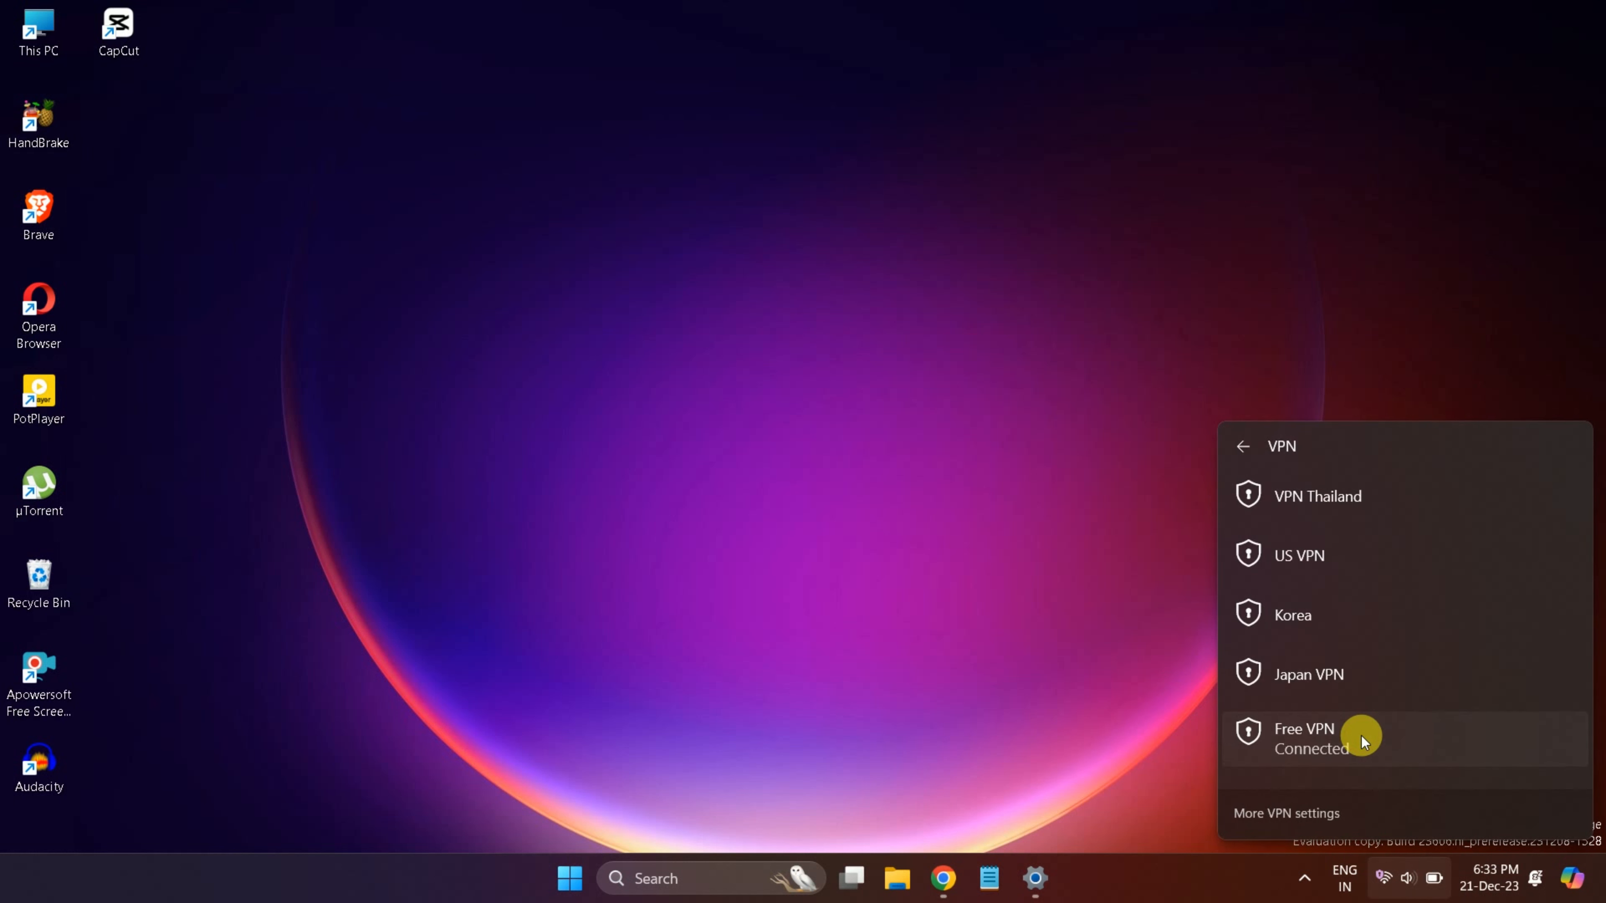
left_click(1361, 736)
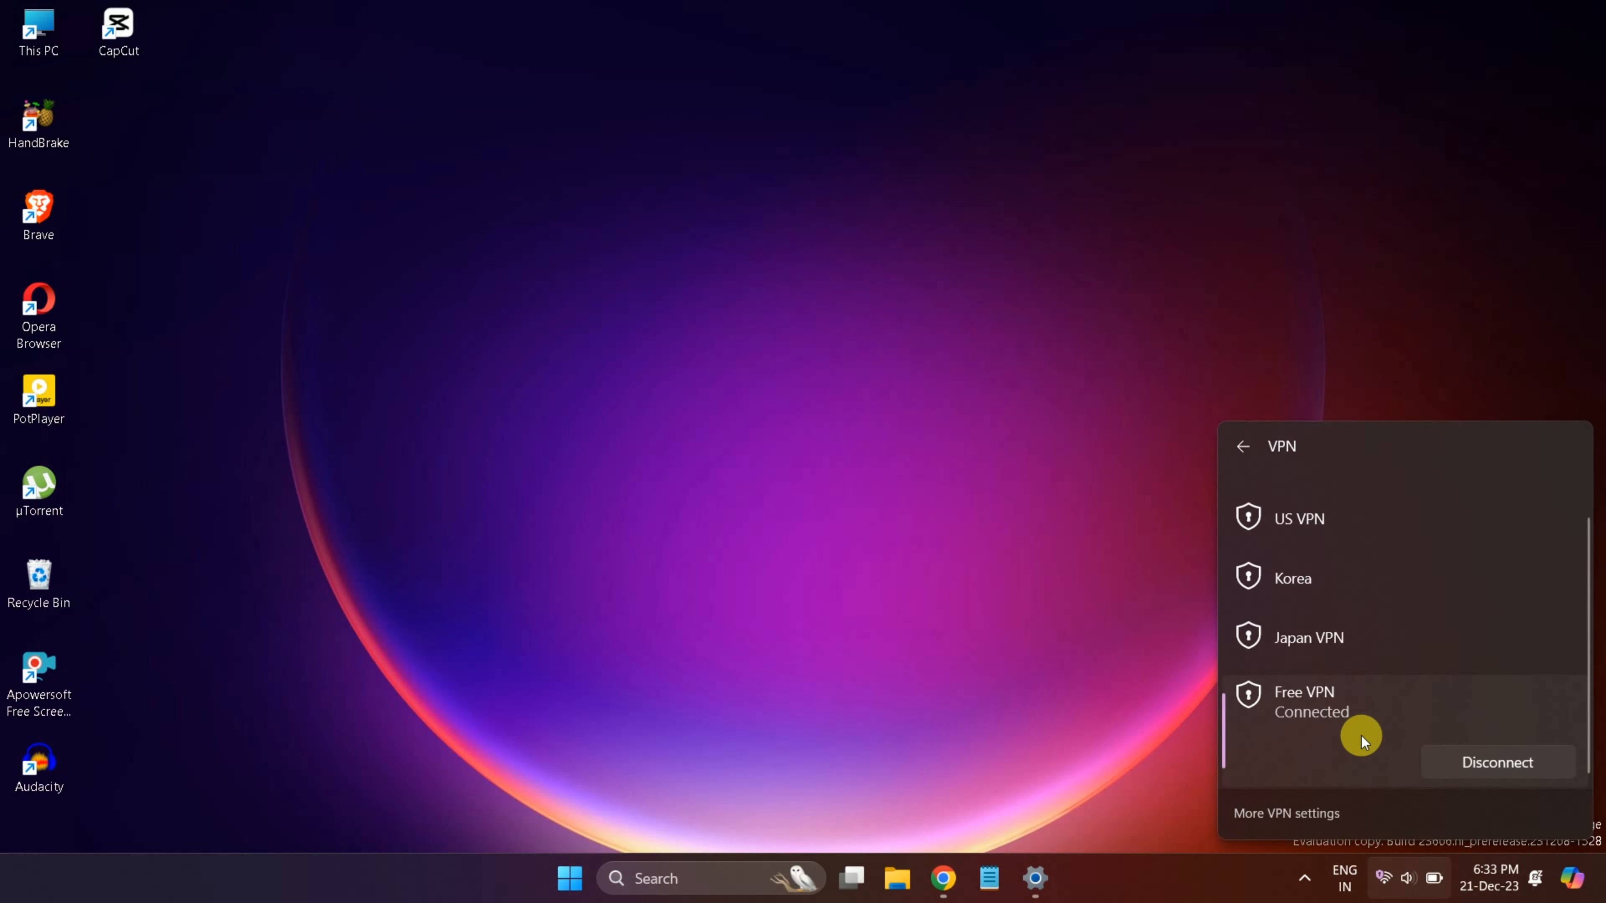
left_click(1478, 771)
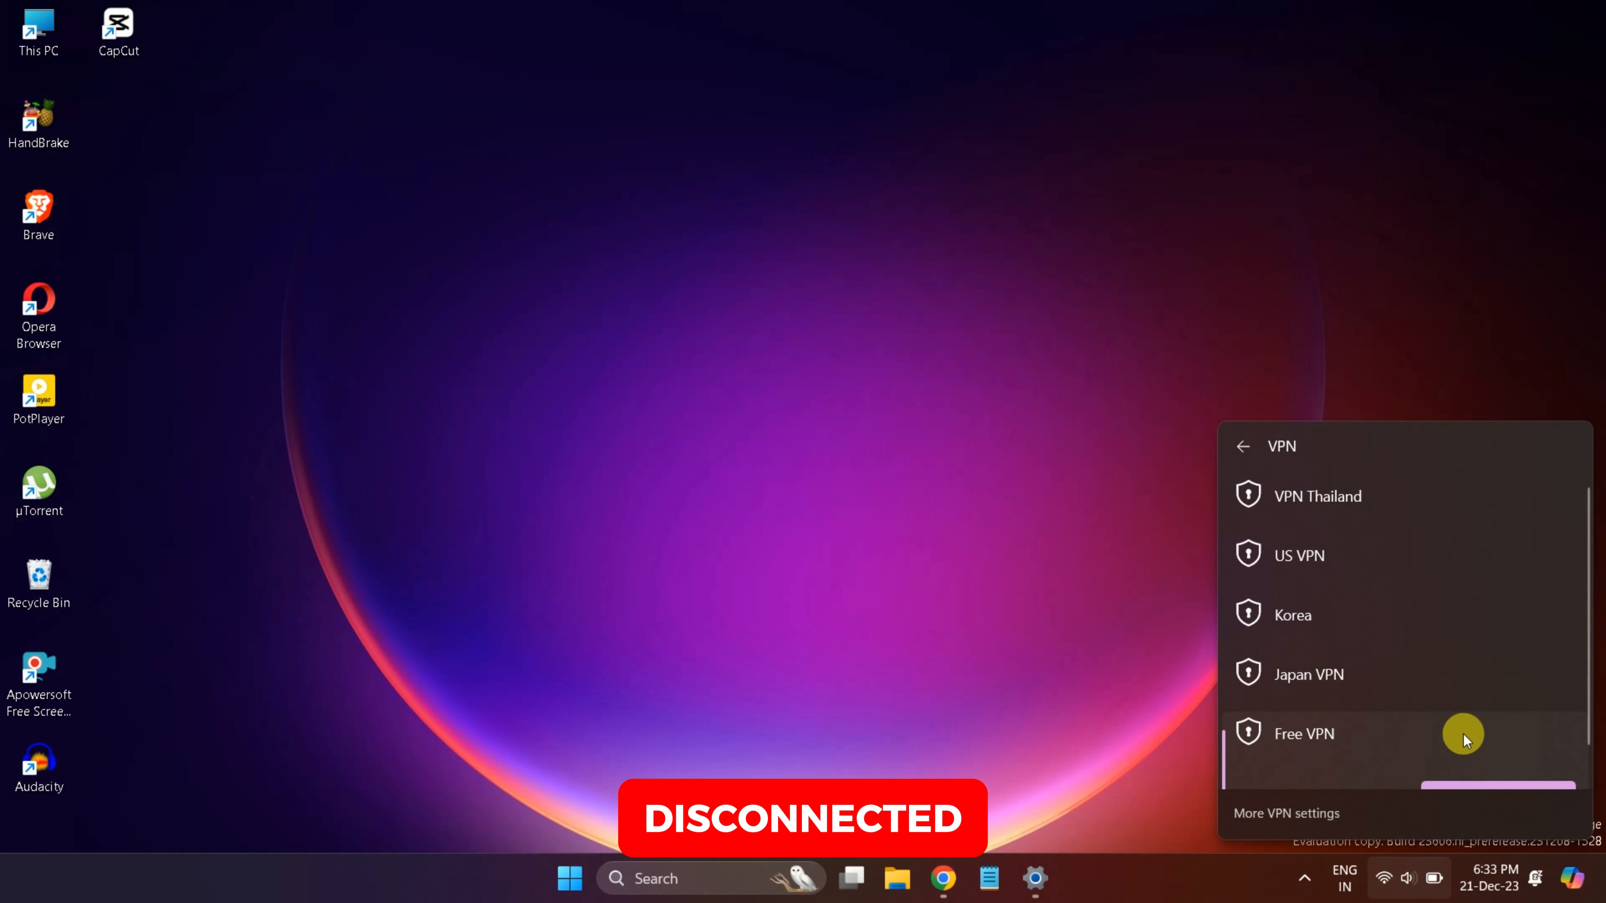
left_click(762, 338)
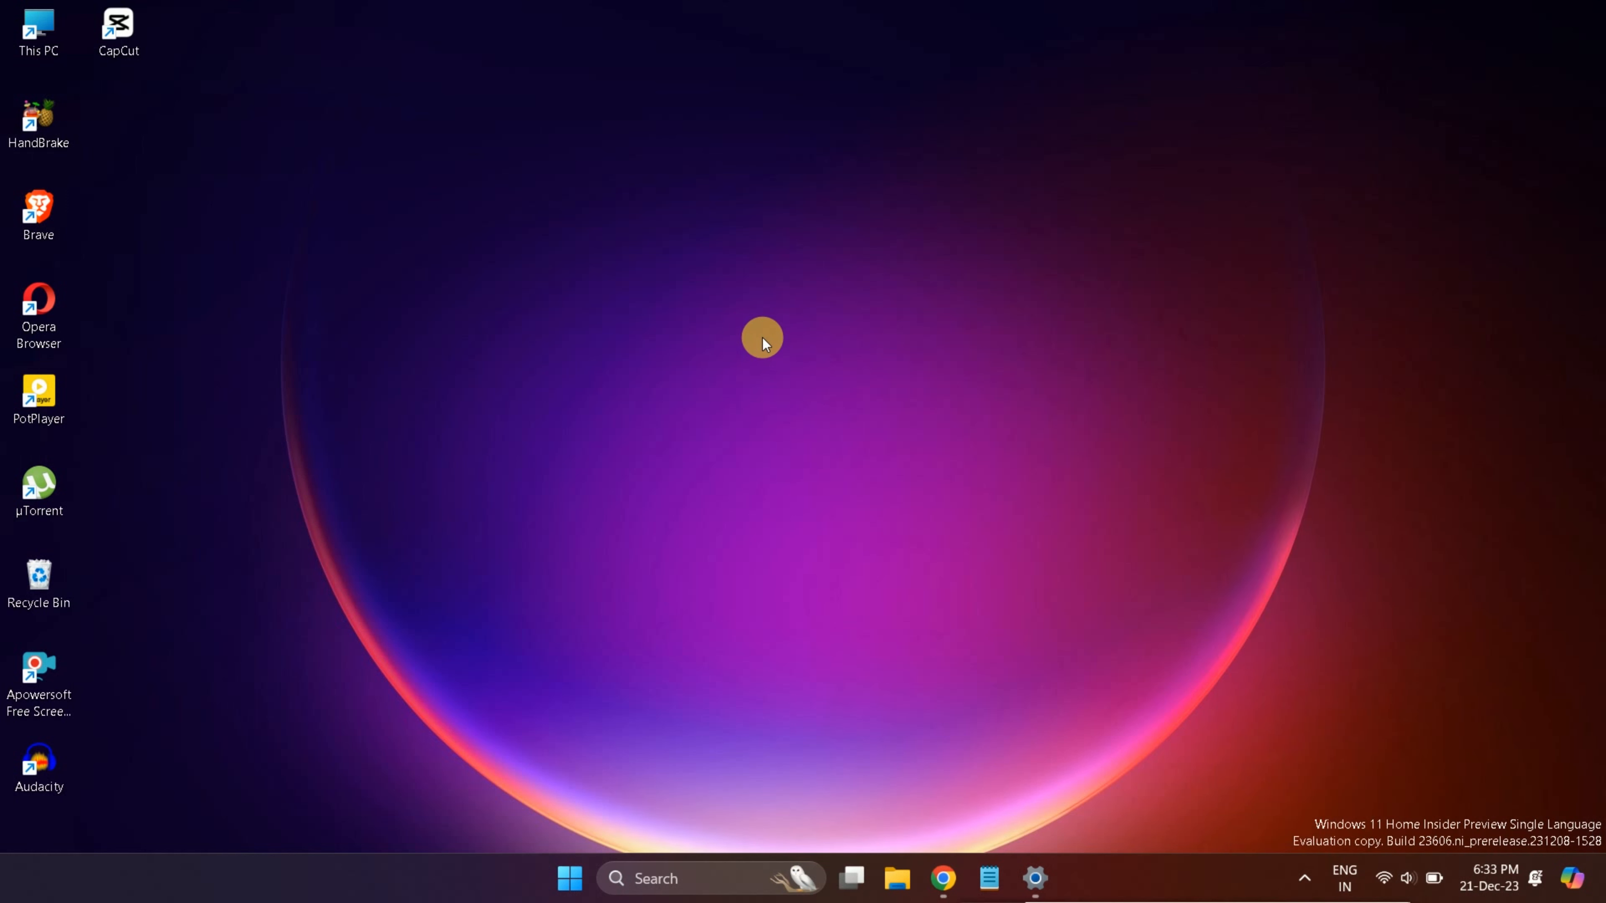
right_click(762, 338)
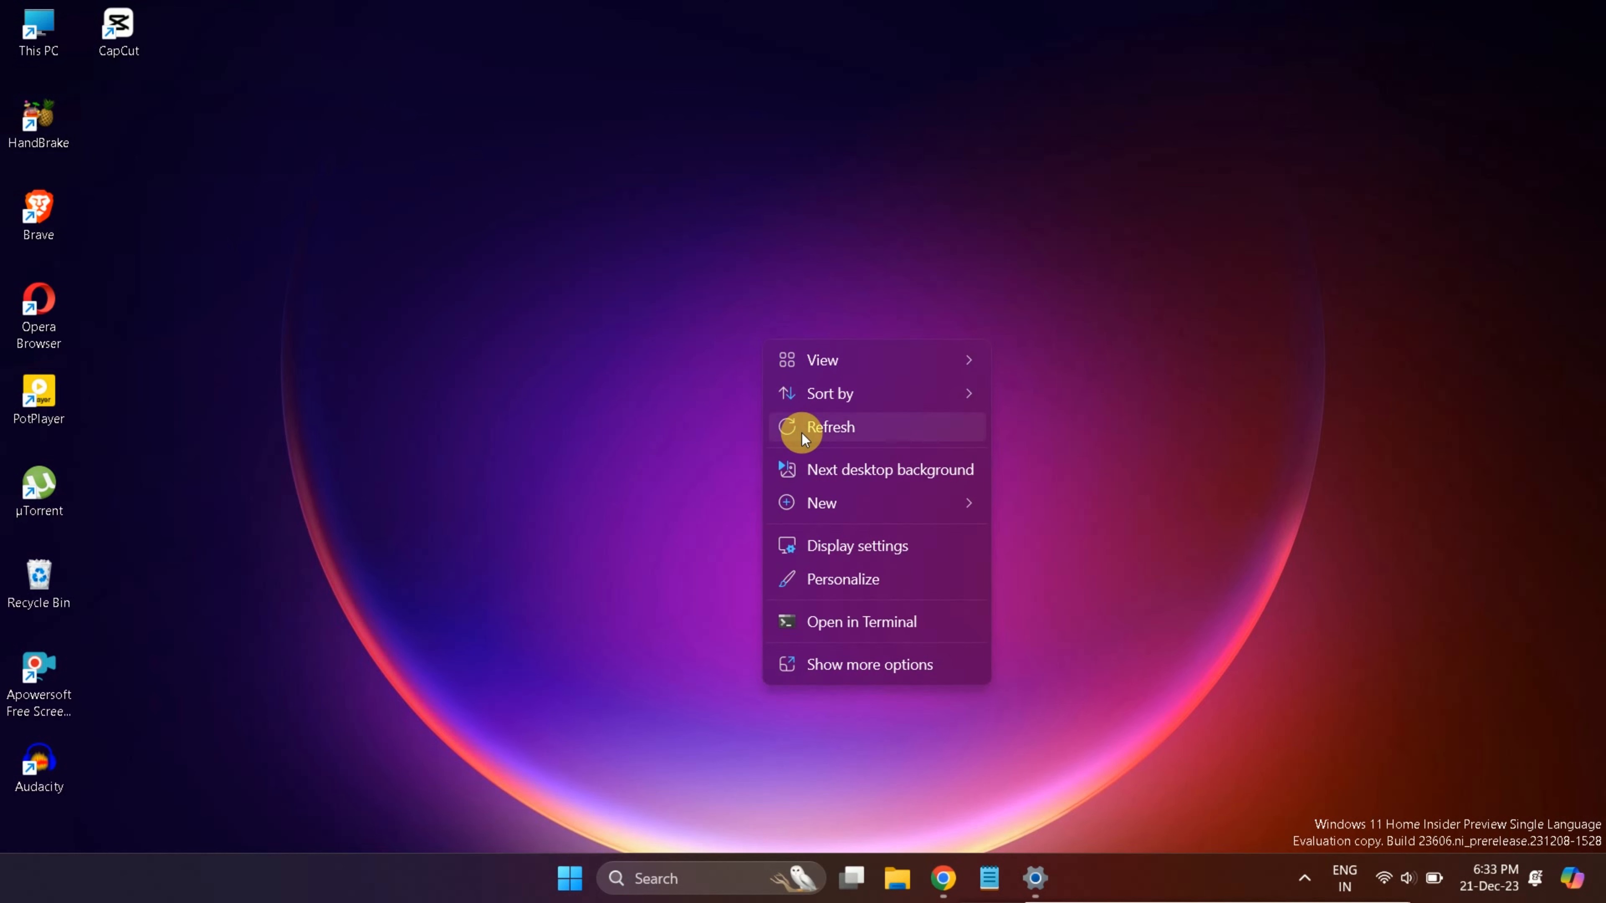